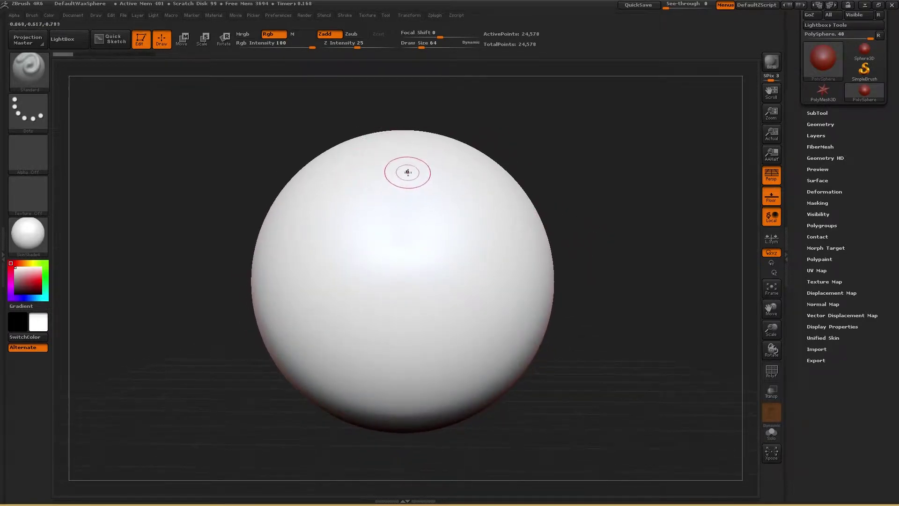
Step: Enlarge the Standard brush to draw size 124 and sculpt a raised curved ridge across the front of the sphere
key("bracketright")
key("bracketright")
key("bracketright")
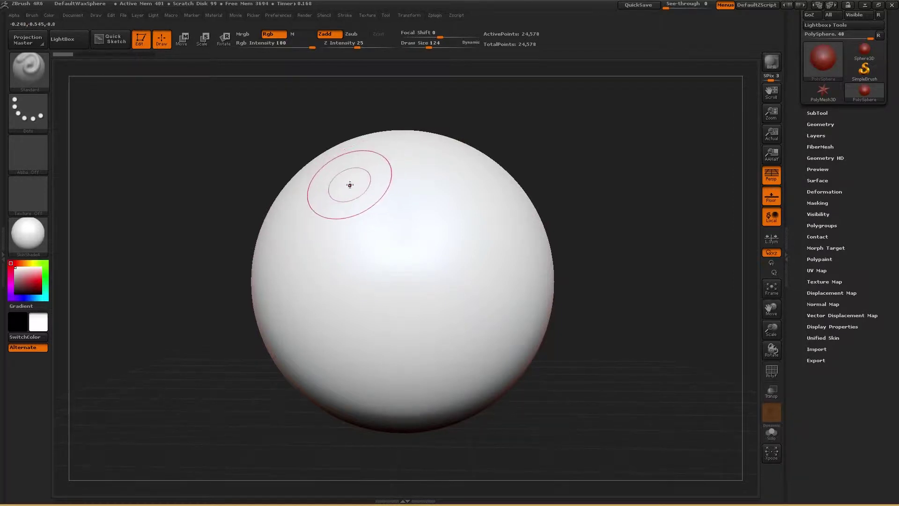
mouse_move(353, 173)
left_mouse_down()
mouse_move(354, 258)
mouse_move(377, 274)
mouse_move(479, 292)
mouse_move(498, 278)
left_mouse_up()
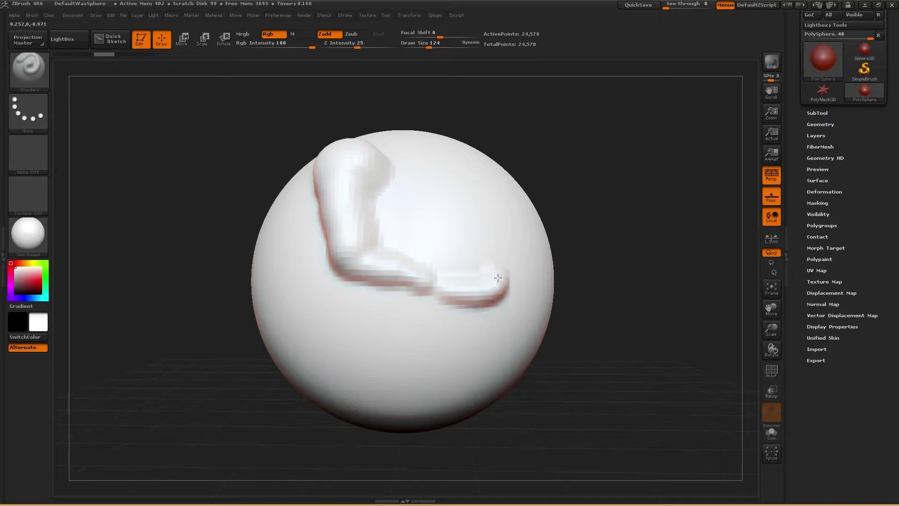
left_click_drag(497, 246, 483, 238)
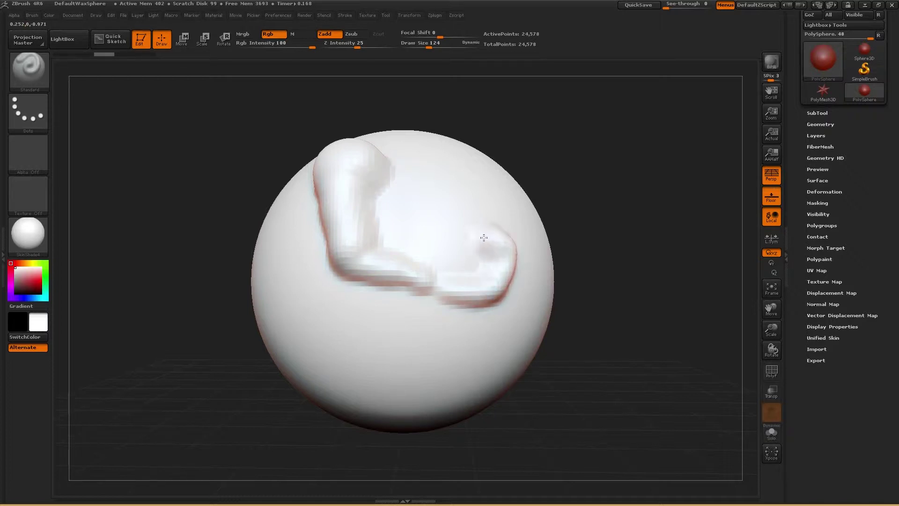
Step: Sculpt broad raised swirls around the side of the sphere
left_click_drag(585, 213, 666, 198)
left_click_drag(693, 298, 587, 303)
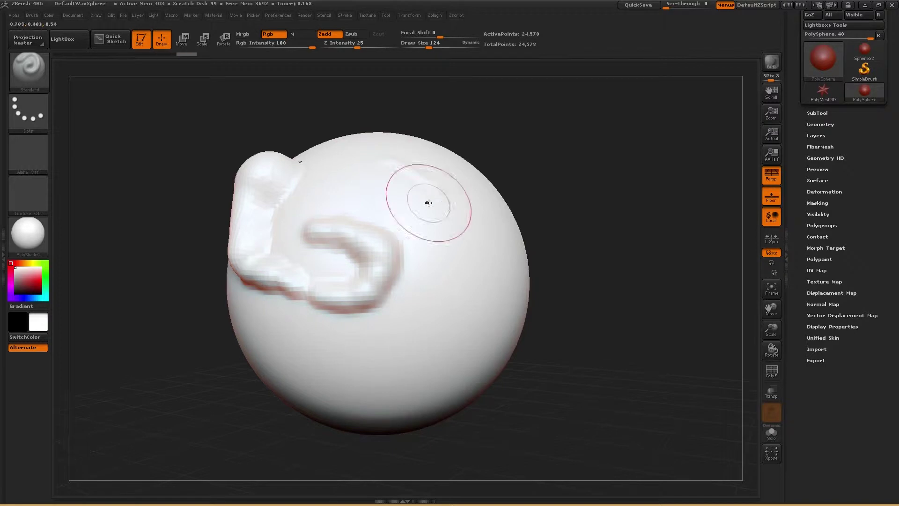
left_click(438, 208)
mouse_move(442, 206)
left_mouse_down()
mouse_move(468, 246)
mouse_move(459, 297)
mouse_move(411, 345)
mouse_move(304, 290)
mouse_move(337, 196)
mouse_move(379, 159)
mouse_move(472, 178)
mouse_move(529, 267)
mouse_move(500, 346)
mouse_move(421, 396)
mouse_move(311, 384)
mouse_move(255, 267)
mouse_move(318, 173)
left_mouse_up()
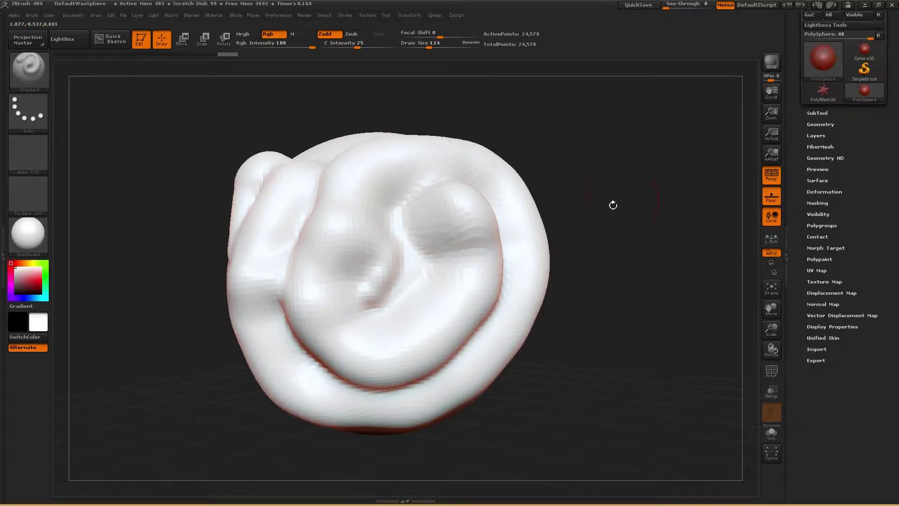
mouse_move(612, 202)
left_mouse_down()
mouse_move(584, 200)
mouse_move(656, 201)
mouse_move(572, 219)
left_mouse_up()
Step: Undo all the brush strokes sculpted on the sphere
key("ctrl+z")
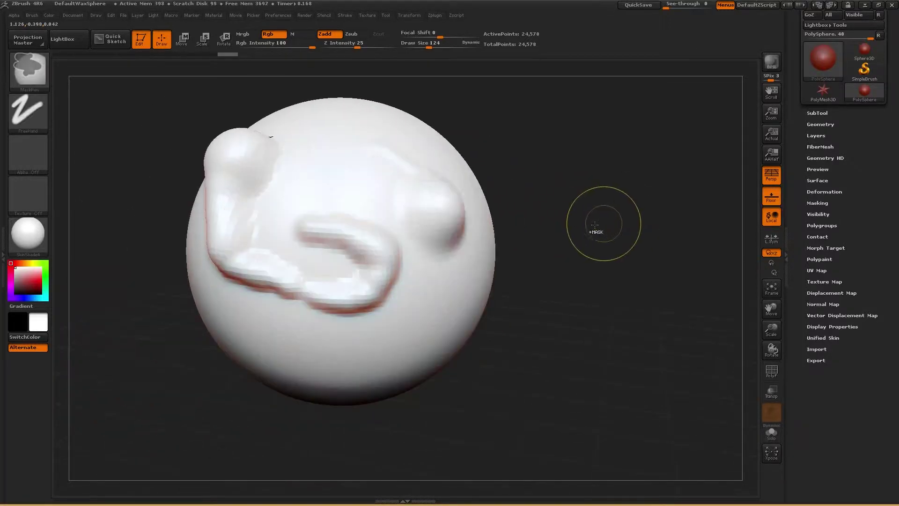
key("ctrl+z")
key("ctrl+z")
key("ctrl+z")
key("ctrl+z")
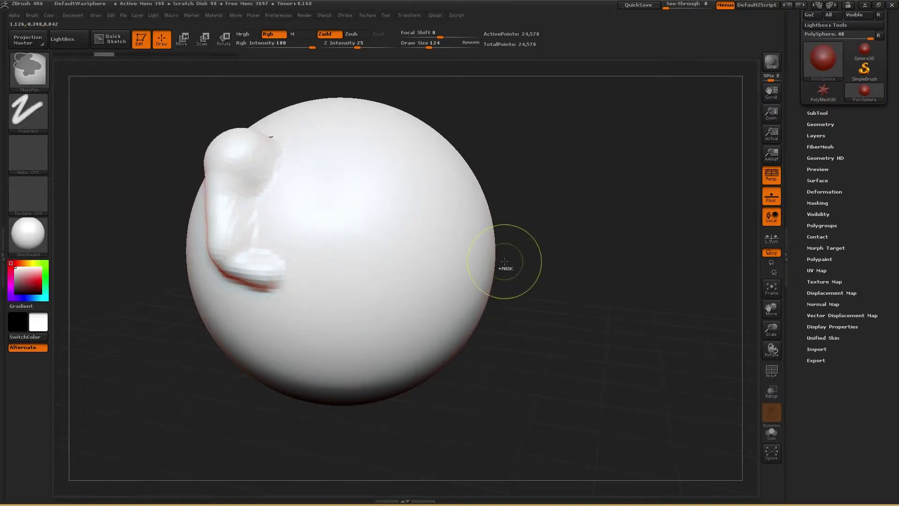
key("ctrl+z")
key("ctrl+z")
mouse_move(655, 191)
left_mouse_down()
mouse_move(574, 185)
mouse_move(643, 211)
mouse_move(651, 249)
left_mouse_up()
mouse_move(683, 222)
left_mouse_down("alt")
mouse_move(655, 206)
mouse_move(627, 251)
mouse_move(637, 220)
mouse_move(566, 233)
mouse_move(507, 286)
mouse_move(532, 286)
mouse_move(584, 231)
mouse_move(554, 249)
mouse_move(514, 247)
left_mouse_up("alt")
mouse_move(596, 257)
left_mouse_down("alt")
mouse_move(526, 265)
mouse_move(674, 240)
mouse_move(590, 253)
mouse_move(554, 225)
mouse_move(542, 267)
mouse_move(549, 273)
mouse_move(529, 261)
mouse_move(627, 244)
left_mouse_up("alt")
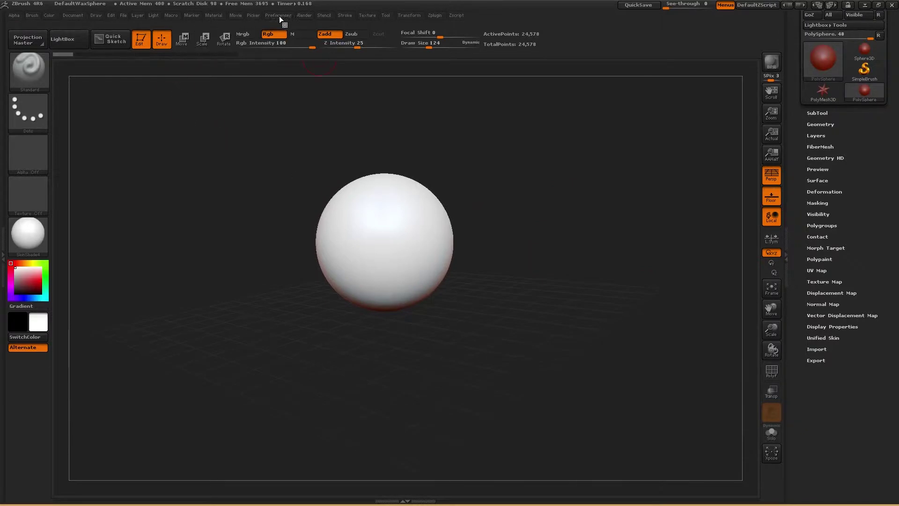
Step: Fully initialize ZBrush, discarding the current document and custom tools
left_click(280, 15)
left_click(298, 35)
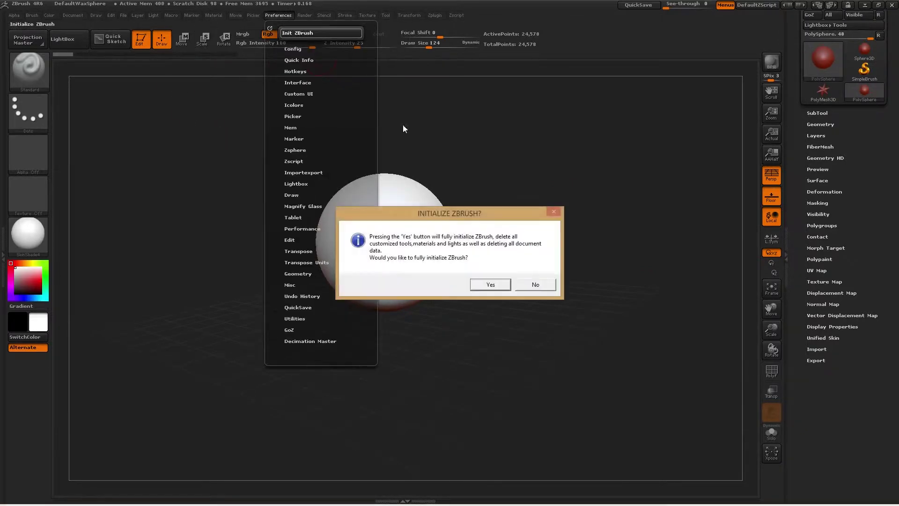
left_click(488, 285)
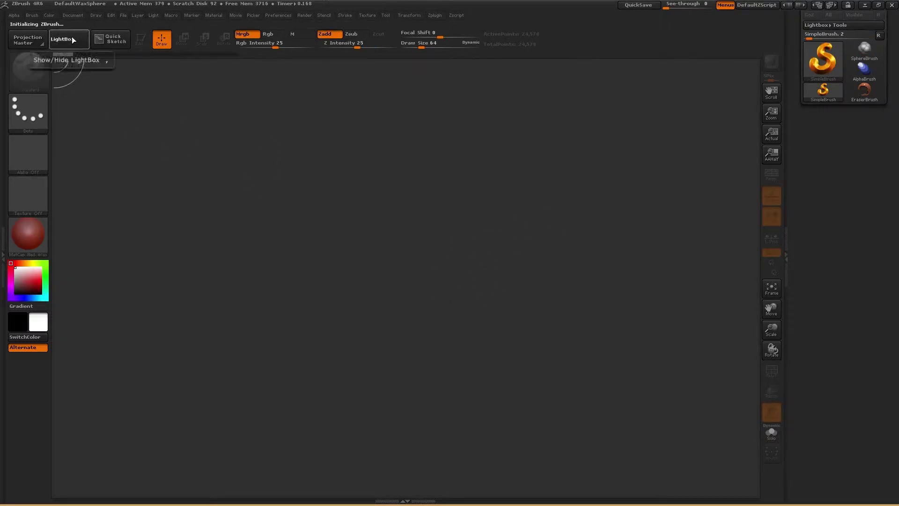
Step: Load the DefaultWaxSphere.ZPR project from LightBox
left_click(75, 39)
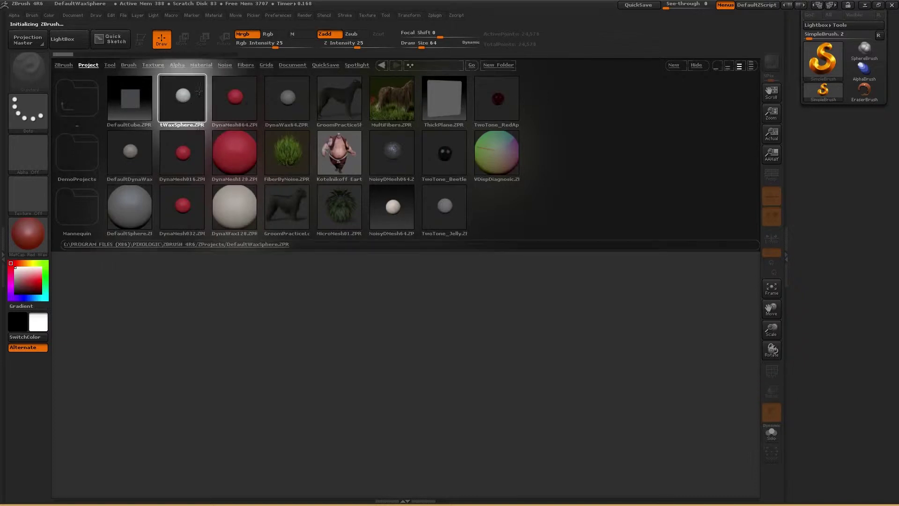
left_click(111, 65)
left_click(98, 66)
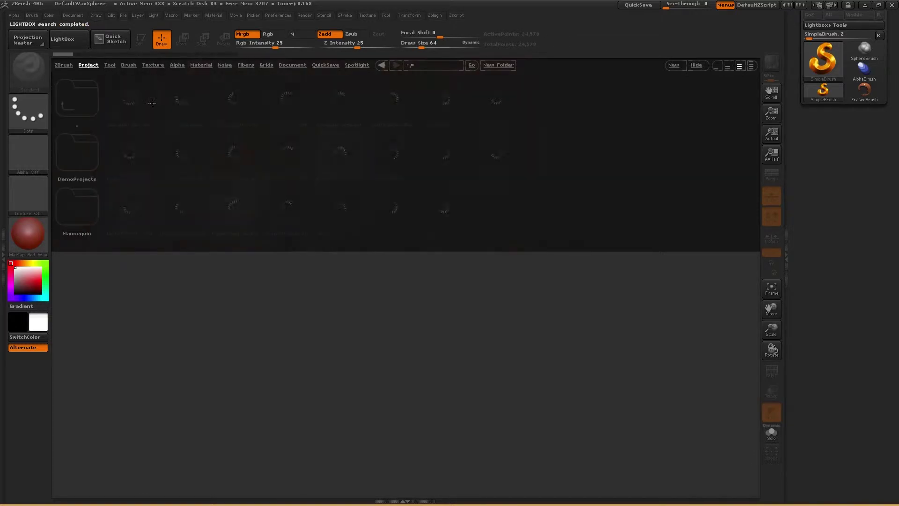
double_click(185, 107)
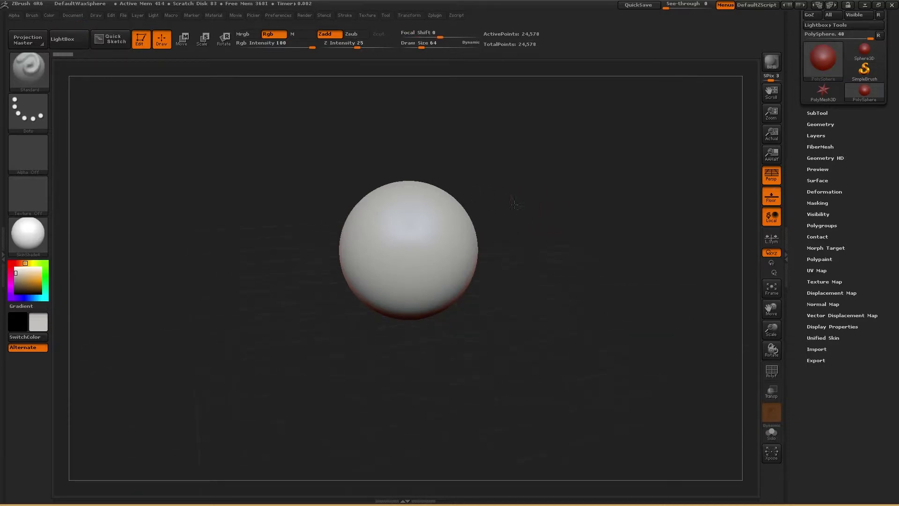
Step: Sculpt mirrored raised strokes over the front of the wax sphere and undo them
left_click_drag(508, 188, 532, 212, "alt")
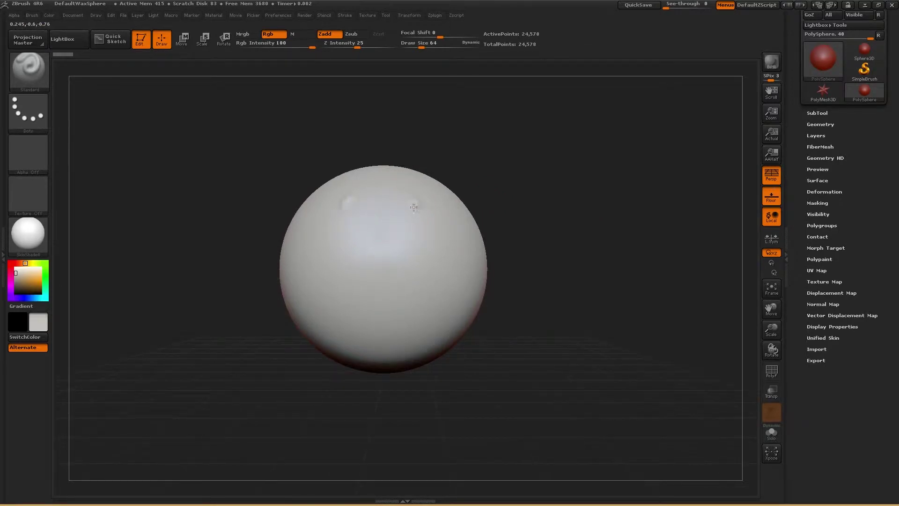
mouse_move(423, 220)
left_mouse_down()
mouse_move(394, 239)
mouse_move(395, 258)
mouse_move(423, 262)
mouse_move(434, 281)
mouse_move(390, 294)
mouse_move(404, 313)
mouse_move(444, 312)
mouse_move(477, 229)
mouse_move(464, 203)
mouse_move(433, 280)
mouse_move(425, 253)
left_mouse_up()
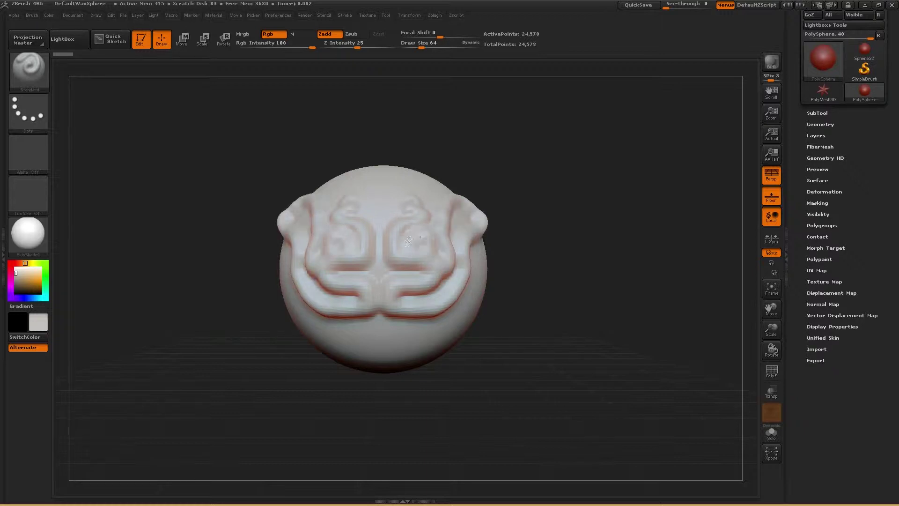
mouse_move(570, 220)
left_mouse_down()
mouse_move(627, 219)
mouse_move(550, 214)
left_mouse_up()
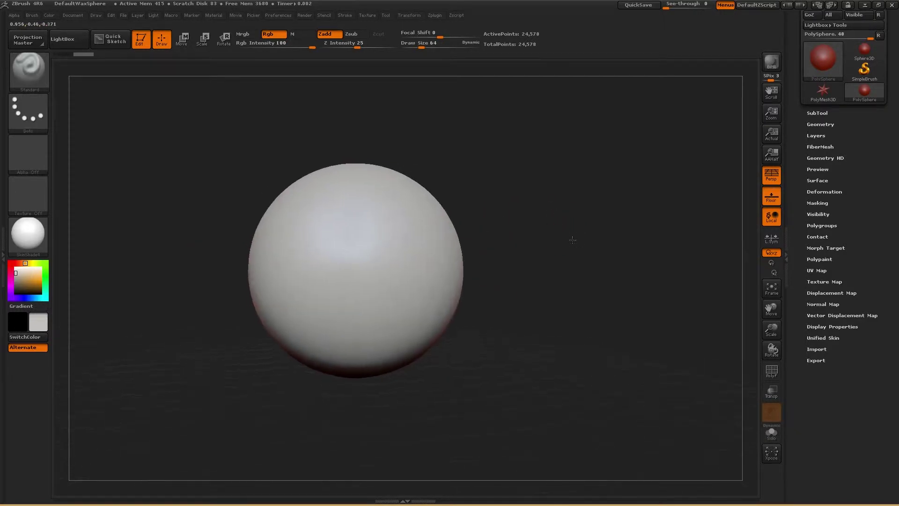
left_click(408, 233)
left_click_drag(408, 233, 395, 237)
key("ctrl+z")
left_click_drag(524, 225, 505, 235)
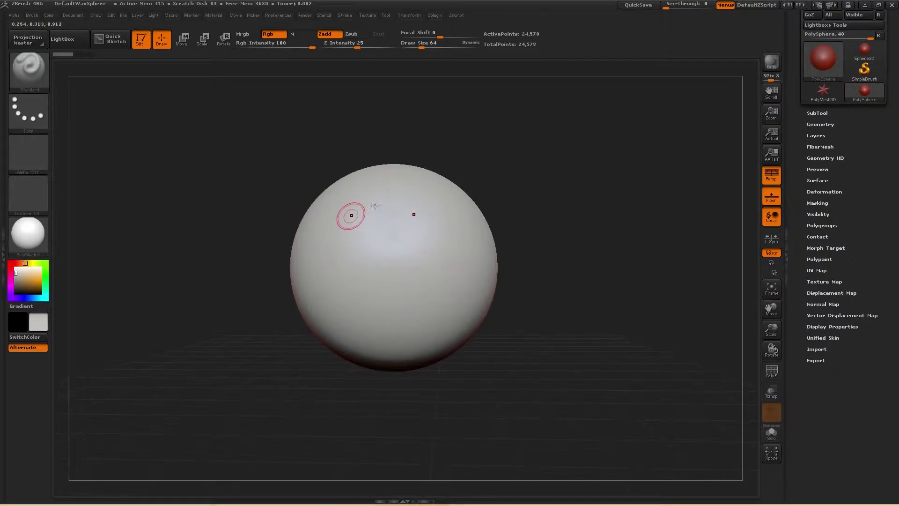
left_click_drag(500, 206, 495, 201)
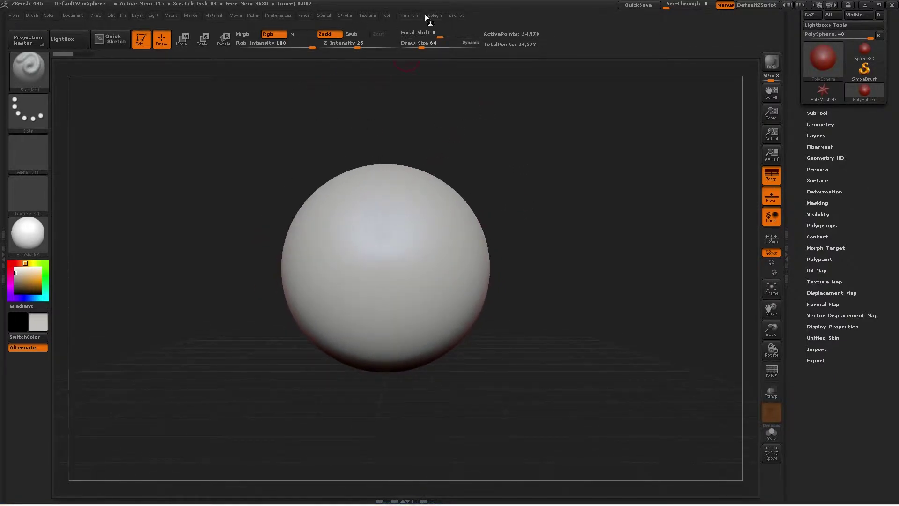
Step: Deactivate symmetry and sculpt unmirrored raised strokes across the front of the sphere
left_click(409, 15)
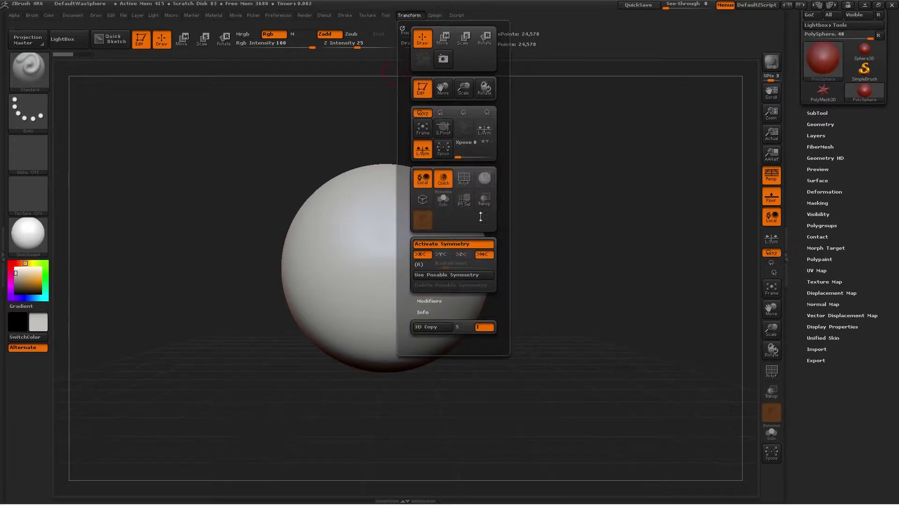
left_click(452, 244)
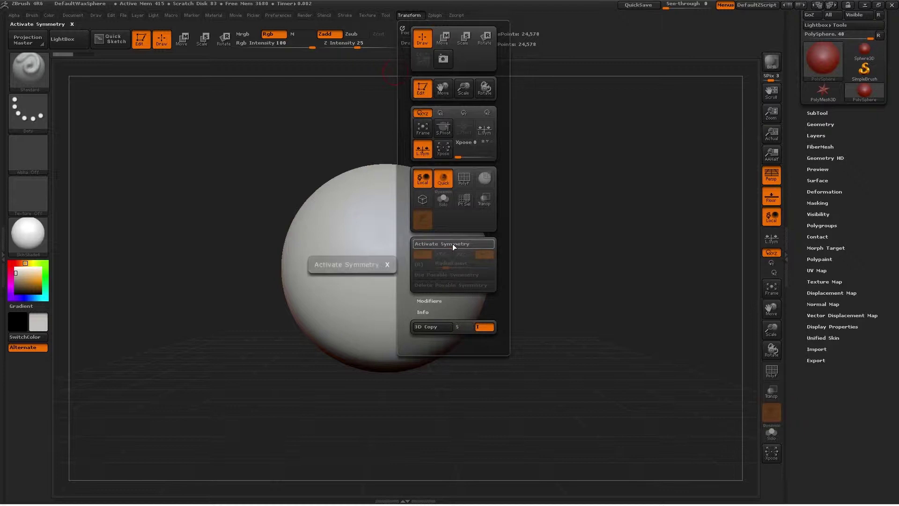
left_click_drag(423, 259, 334, 237)
left_click_drag(262, 225, 538, 245)
left_click_drag(468, 232, 474, 278)
left_click_drag(374, 281, 453, 261)
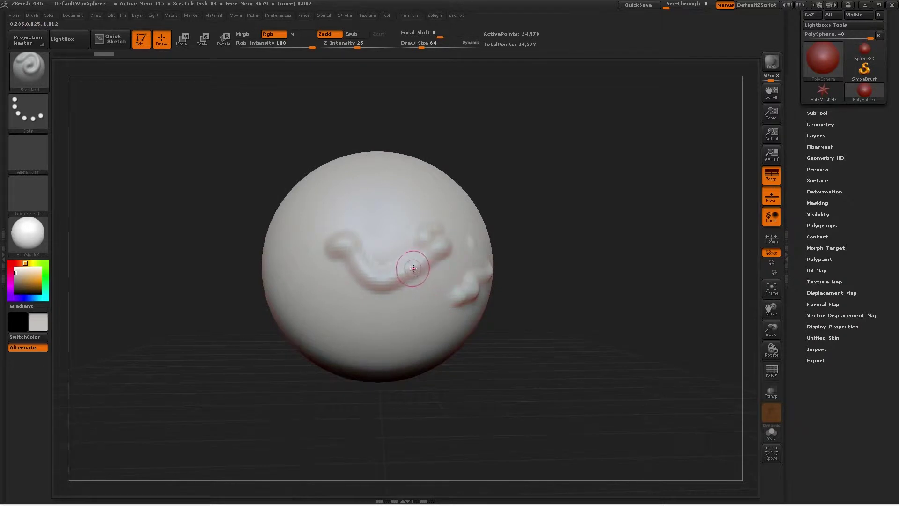
Step: Undo the unmirrored strokes and sculpt a single stroke down the front of the sphere
key("ctrl+z")
key("ctrl+z")
mouse_move(578, 257)
left_mouse_down()
mouse_move(569, 256)
mouse_move(612, 229)
left_mouse_up()
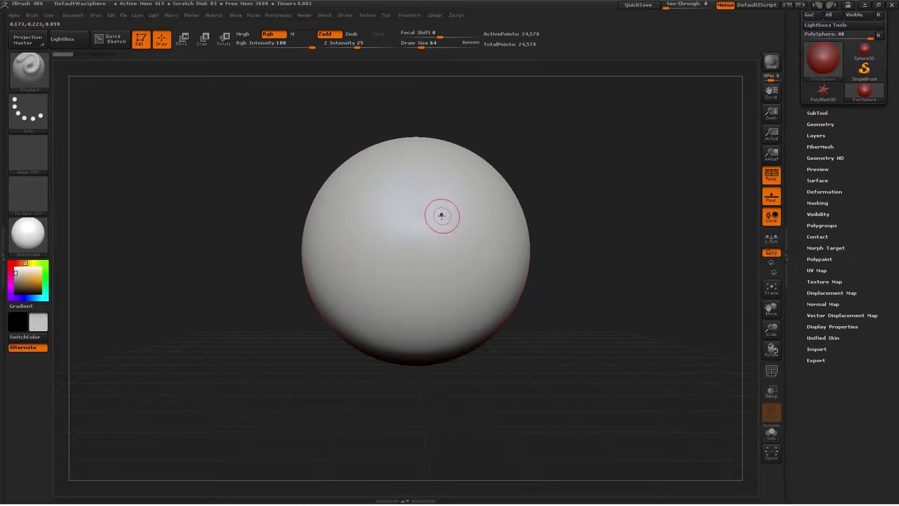
mouse_move(444, 215)
left_mouse_down()
mouse_move(444, 281)
mouse_move(424, 311)
left_mouse_up()
mouse_move(569, 301)
left_mouse_down()
mouse_move(613, 297)
mouse_move(615, 255)
mouse_move(611, 266)
mouse_move(597, 264)
mouse_move(604, 270)
mouse_move(529, 271)
mouse_move(535, 279)
mouse_move(562, 199)
left_mouse_up()
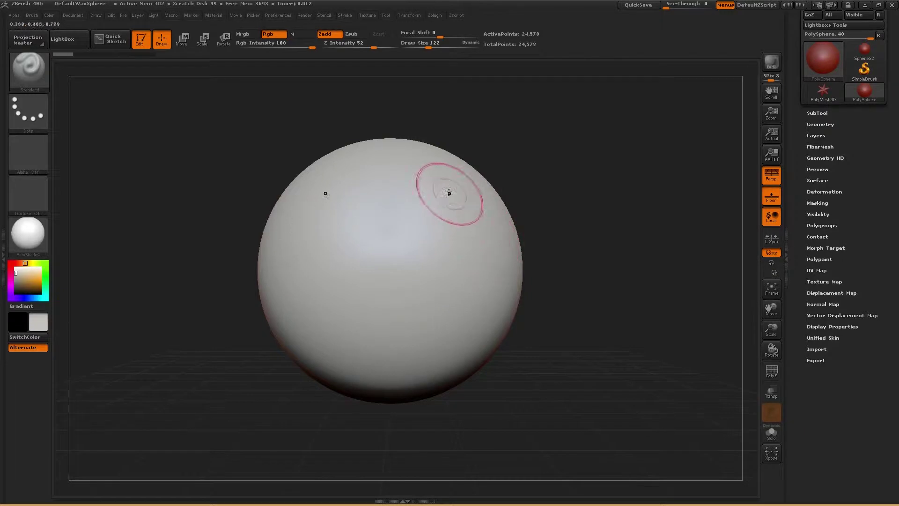
Step: Sculpt mirrored strokes along the centre of the sphere's front and undo them
left_click(395, 171)
mouse_move(399, 174)
left_mouse_down()
mouse_move(447, 196)
mouse_move(454, 213)
mouse_move(451, 232)
mouse_move(424, 232)
mouse_move(398, 255)
mouse_move(518, 265)
mouse_move(475, 299)
mouse_move(436, 298)
mouse_move(395, 307)
mouse_move(388, 319)
left_mouse_up()
key("ctrl+z")
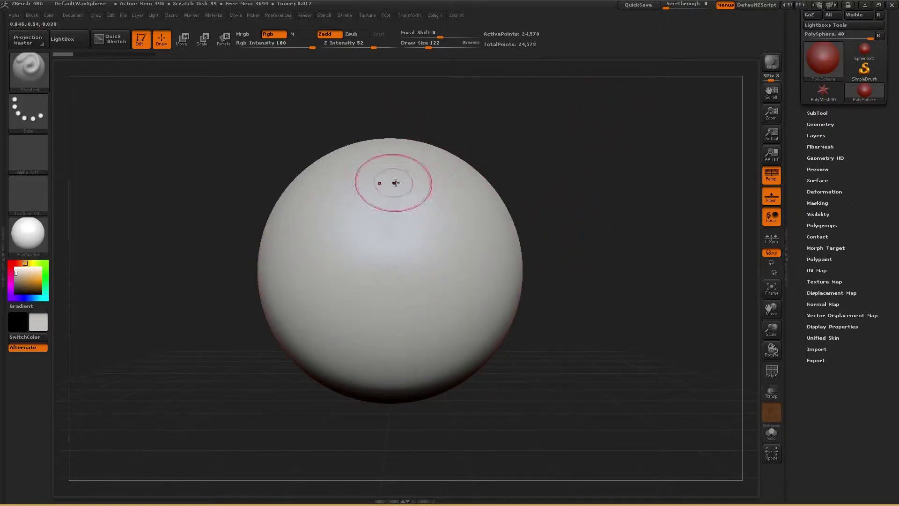
left_click_drag(385, 185, 407, 206)
key("ctrl+z")
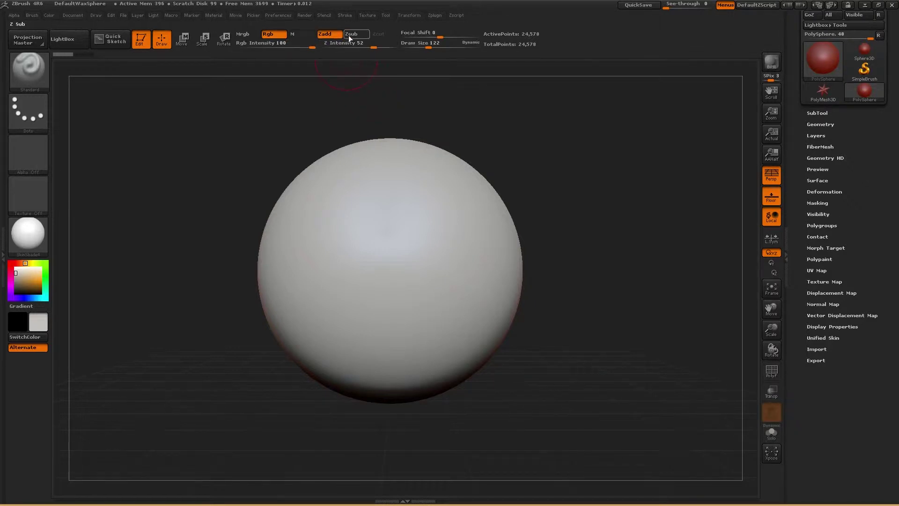
Step: Sculpt a thick mirrored ridge forming a closed outline on the upper front of the sphere
left_click_drag(552, 168, 501, 140)
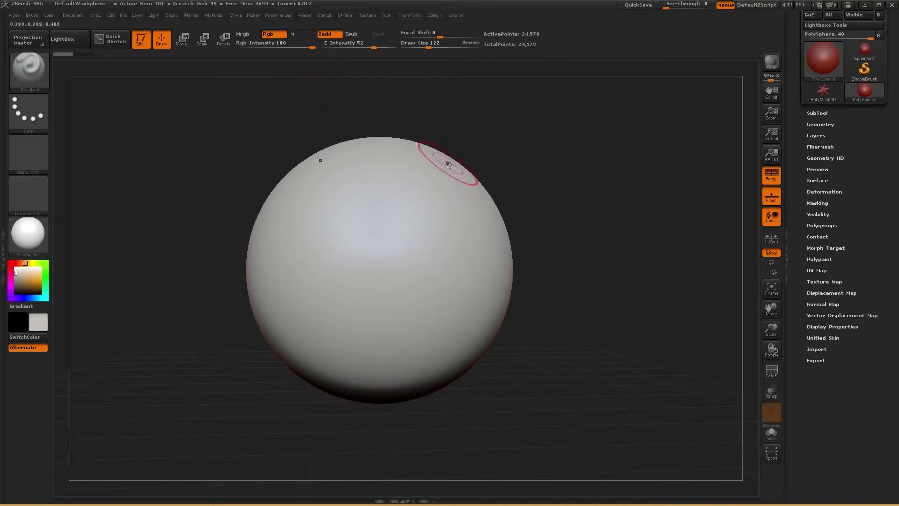
left_click_drag(546, 162, 404, 173)
mouse_move(414, 167)
left_mouse_down()
mouse_move(457, 198)
mouse_move(453, 221)
mouse_move(402, 253)
mouse_move(375, 251)
left_mouse_up()
left_click_drag(552, 234, 473, 204)
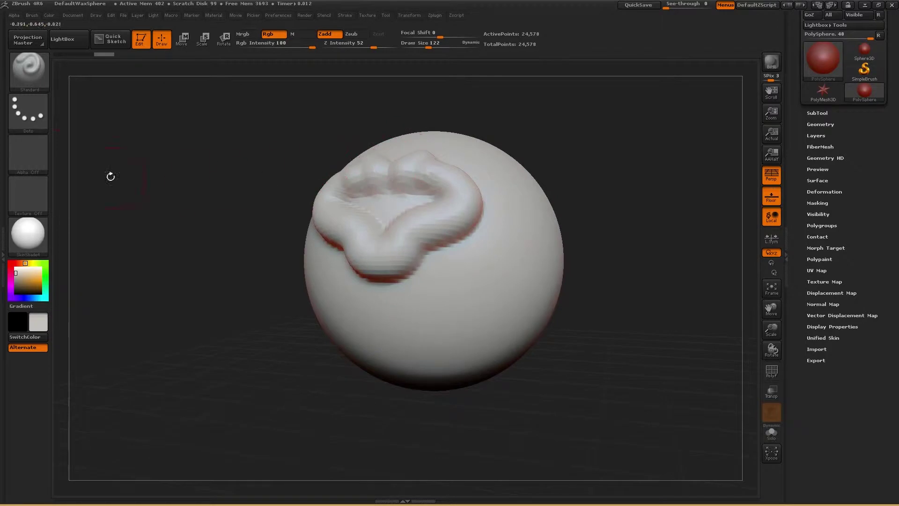
left_click_drag(582, 191, 598, 190, "shift")
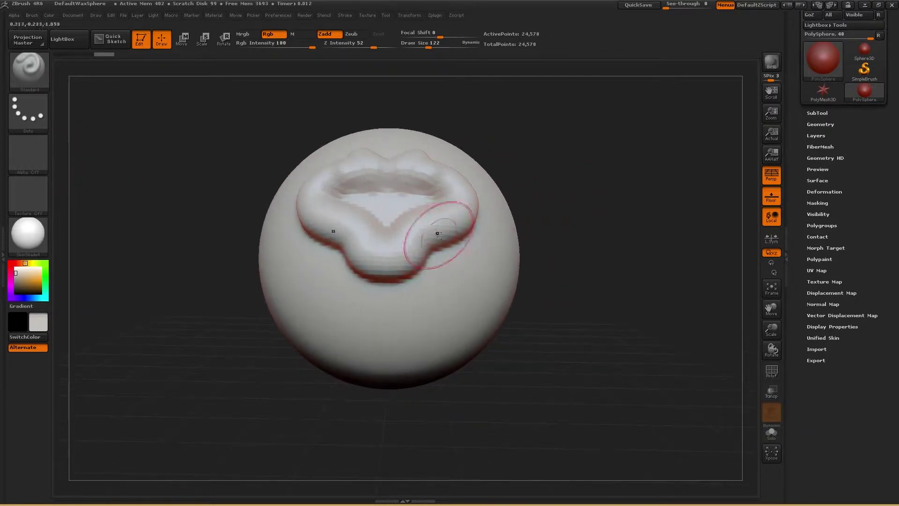
mouse_move(532, 245)
left_mouse_down()
mouse_move(585, 243)
mouse_move(568, 241)
mouse_move(462, 97)
left_mouse_up()
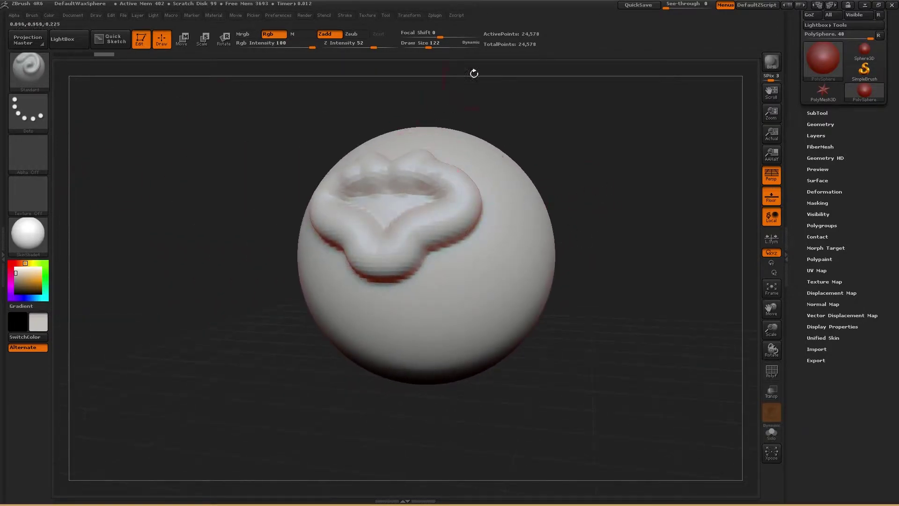
Step: Switch the brush to Zsub and carve mirrored grooves into the sphere around the raised ridge
left_click(357, 35)
left_click_drag(625, 214, 527, 190)
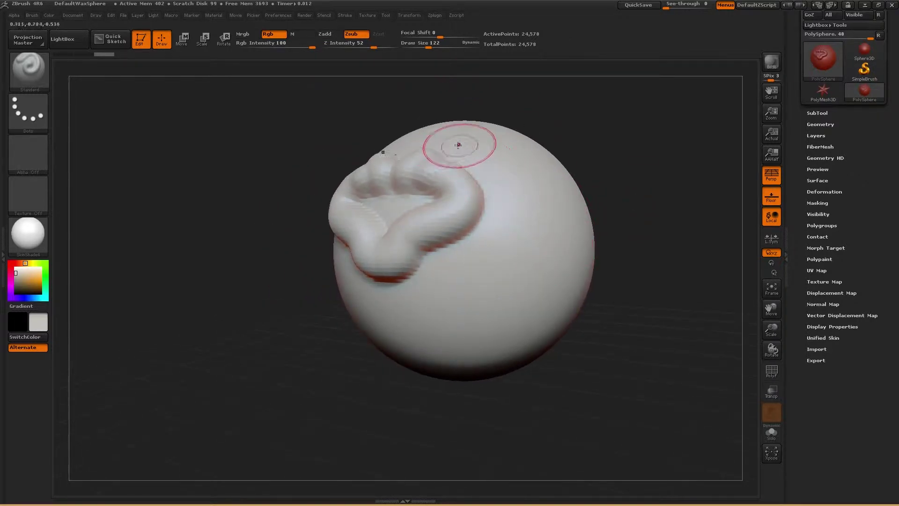
mouse_move(448, 142)
left_mouse_down()
mouse_move(489, 176)
mouse_move(515, 215)
mouse_move(501, 249)
mouse_move(422, 297)
mouse_move(365, 307)
left_mouse_up()
mouse_move(255, 295)
left_mouse_down()
mouse_move(232, 270)
mouse_move(241, 303)
left_mouse_up()
Step: Undo the raised and carved strokes on the sphere and set the brush back to Zadd
key("ctrl")
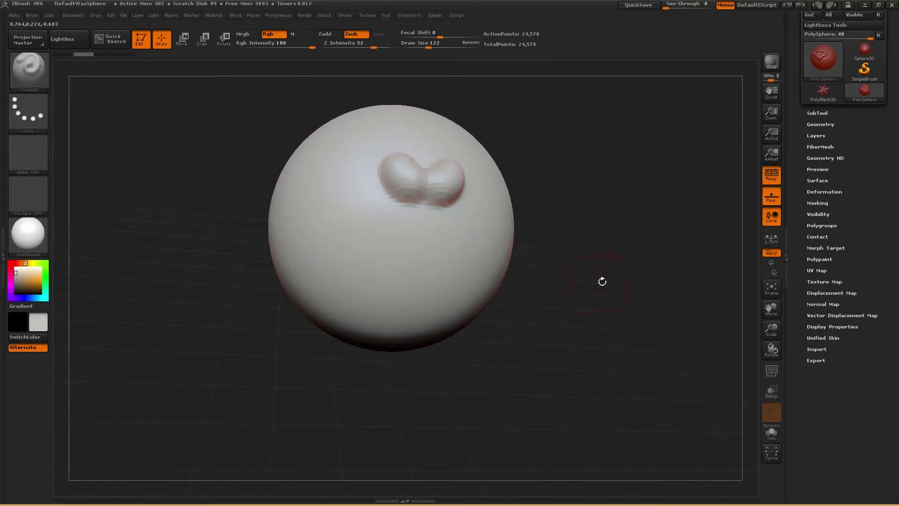
left_click_drag(626, 225, 629, 202, "alt")
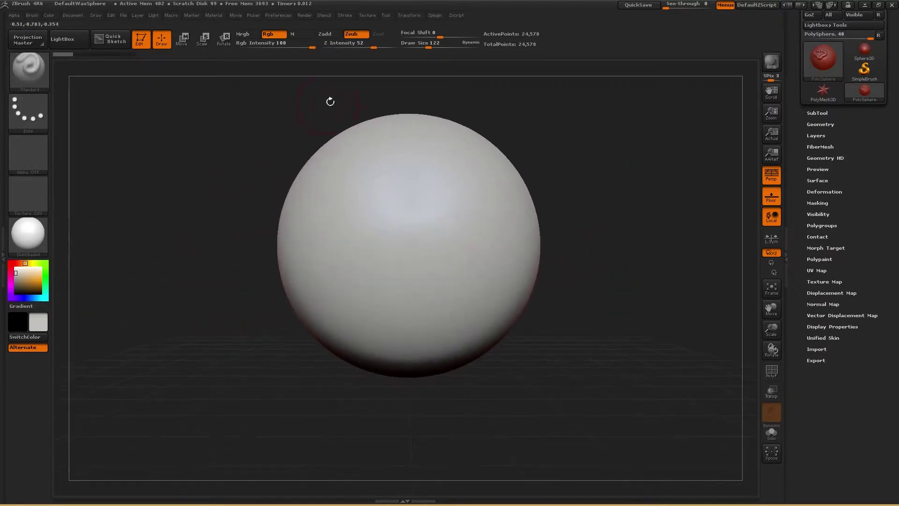
left_click(330, 34)
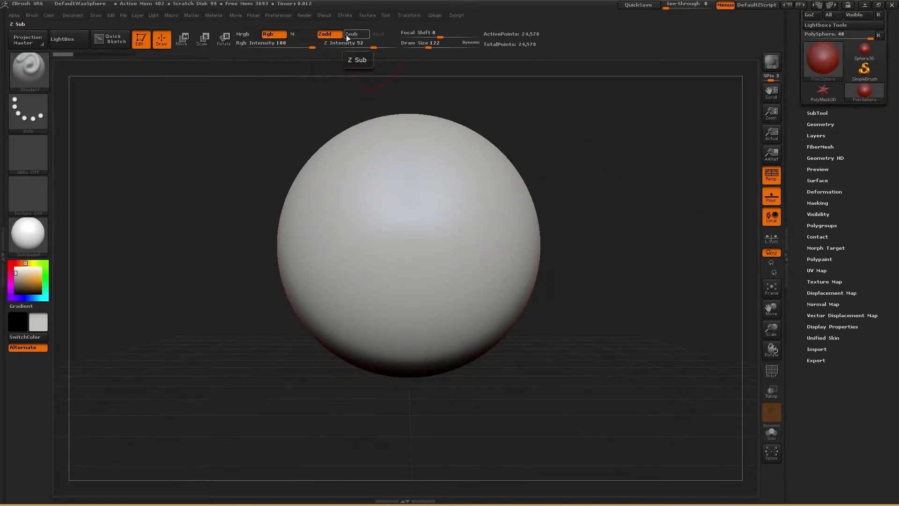
Step: Sculpt mirrored raised forms and carved recesses on the upper sphere, temporarily inverting the brush while Zadd stays active
mouse_move(577, 182)
left_mouse_down()
mouse_move(615, 212)
mouse_move(436, 205)
mouse_move(433, 187)
left_mouse_up()
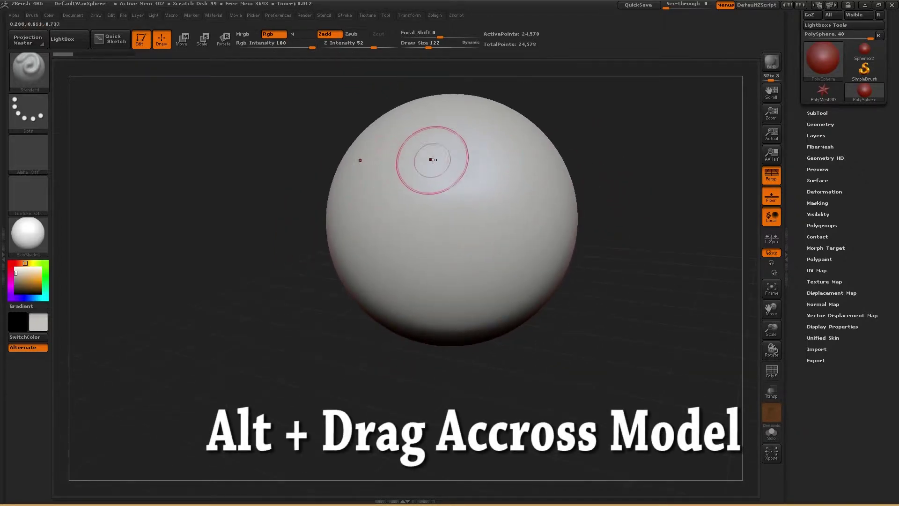
mouse_move(426, 156)
left_mouse_down("alt")
mouse_move(400, 128)
mouse_move(371, 174)
mouse_move(412, 146)
left_mouse_up("alt")
left_click_drag(658, 171, 393, 156)
mouse_move(612, 187)
left_mouse_down()
mouse_move(636, 190)
mouse_move(473, 161)
left_mouse_up()
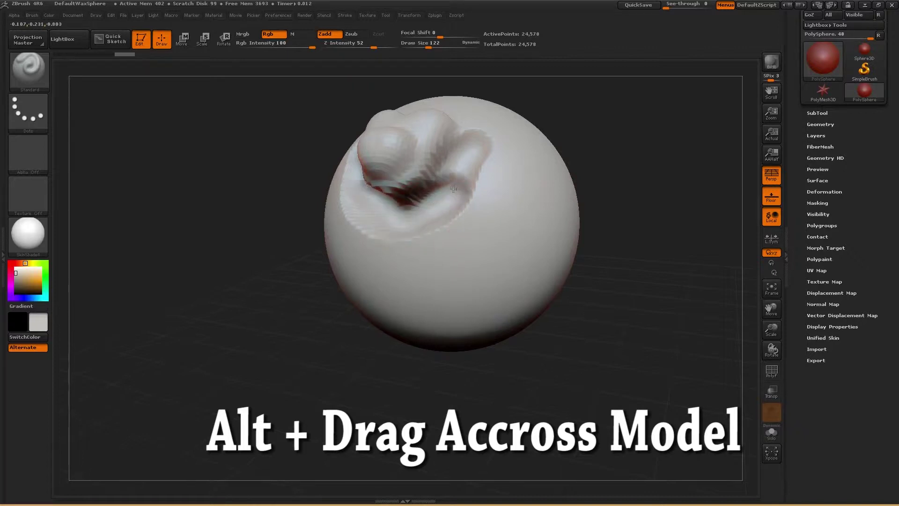
Step: Inspect the mirrored raised and carved forms from several angles and undo them back to a smooth sphere
mouse_move(590, 183)
left_mouse_down()
mouse_move(673, 196)
mouse_move(588, 181)
left_mouse_up()
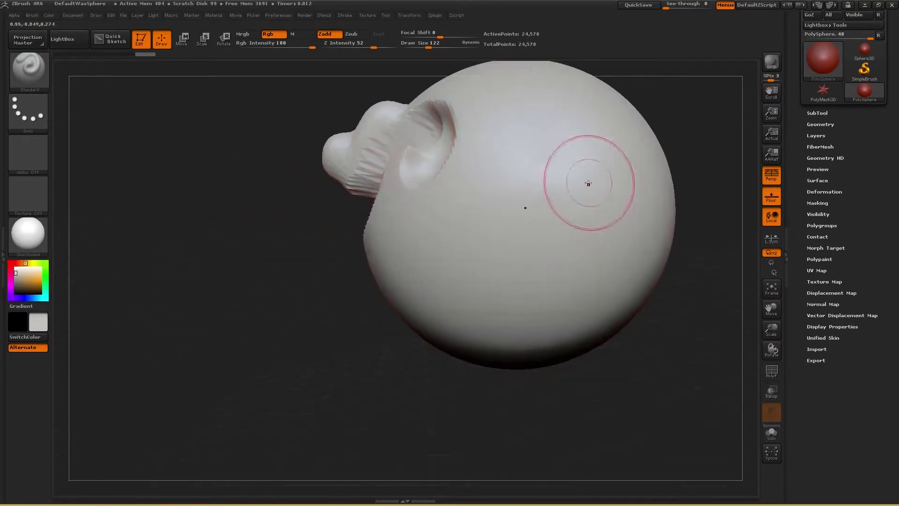
left_click_drag(257, 215, 308, 209)
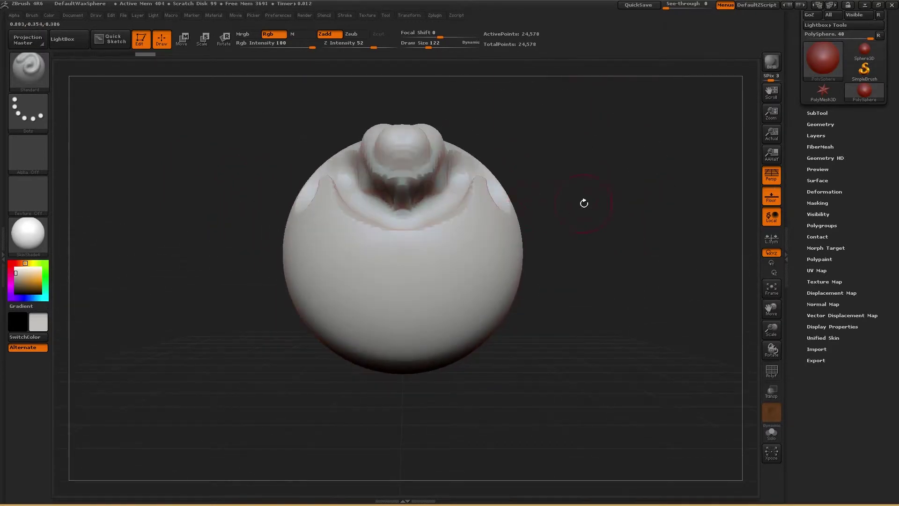
mouse_move(590, 224)
left_mouse_down()
mouse_move(580, 211)
mouse_move(588, 255)
mouse_move(605, 258)
mouse_move(552, 229)
left_mouse_up()
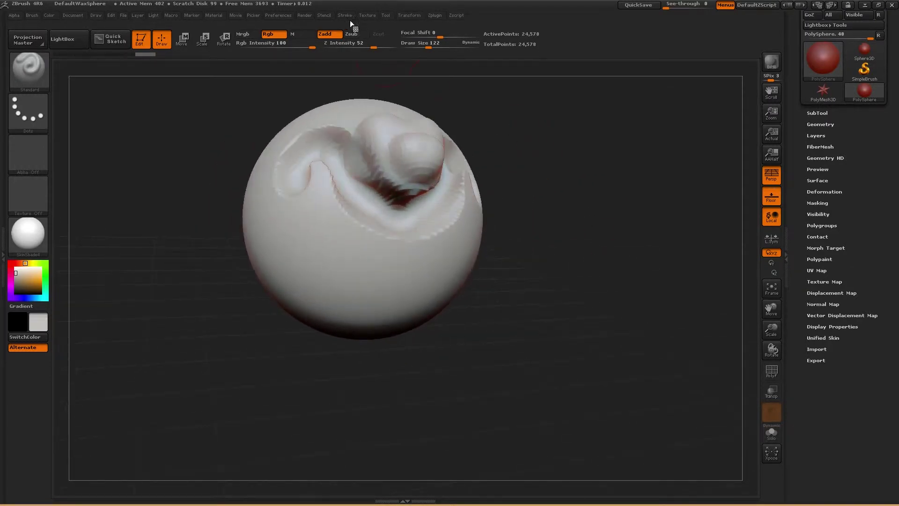
mouse_move(576, 194)
left_mouse_down()
mouse_move(566, 206)
mouse_move(576, 217)
mouse_move(599, 223)
mouse_move(625, 208)
mouse_move(601, 161)
mouse_move(628, 224)
mouse_move(337, 72)
left_mouse_up()
key("ctrl")
key("ctrl+z")
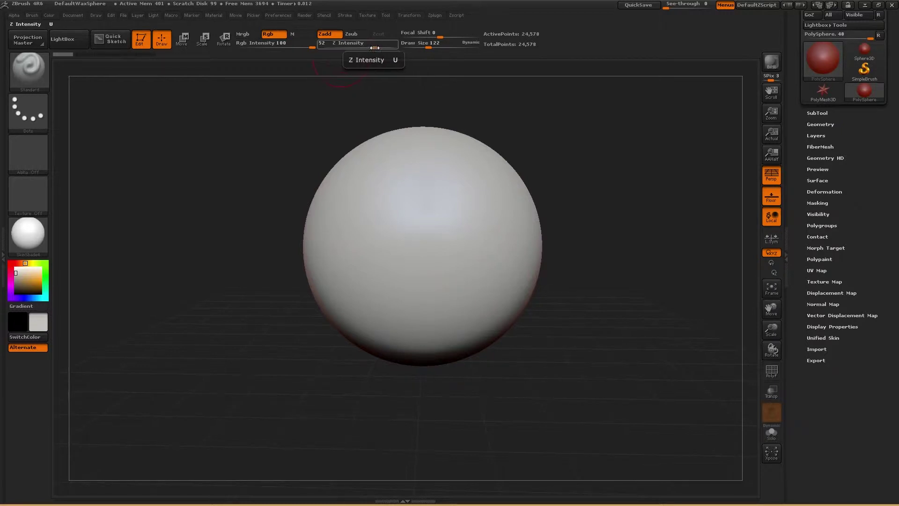
Step: Set Z Intensity to 4 and sculpt faint mirrored bumps across the front of the sphere
left_click_drag(375, 47, 364, 47)
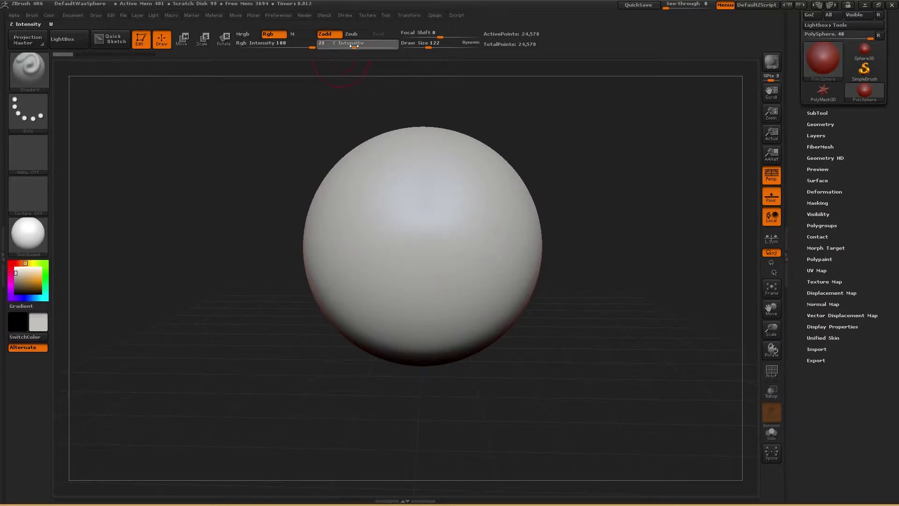
left_click_drag(442, 212, 415, 212)
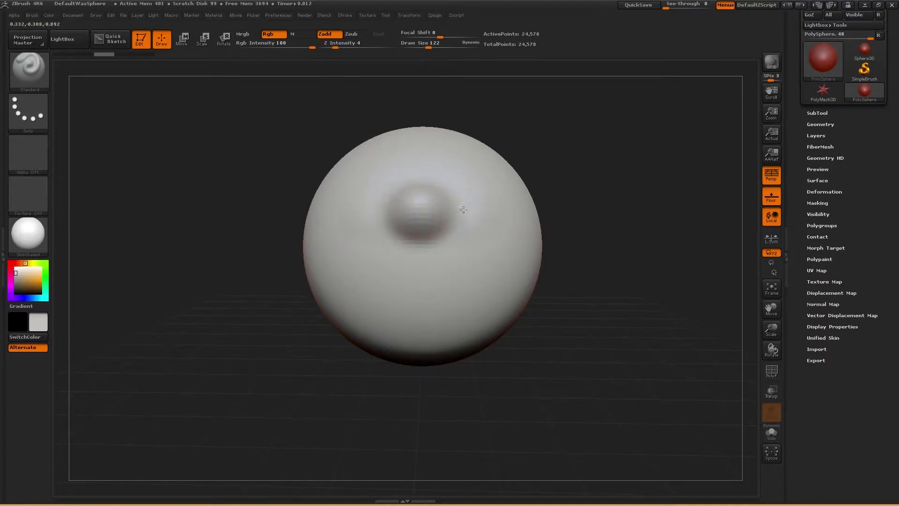
left_click_drag(586, 201, 658, 202)
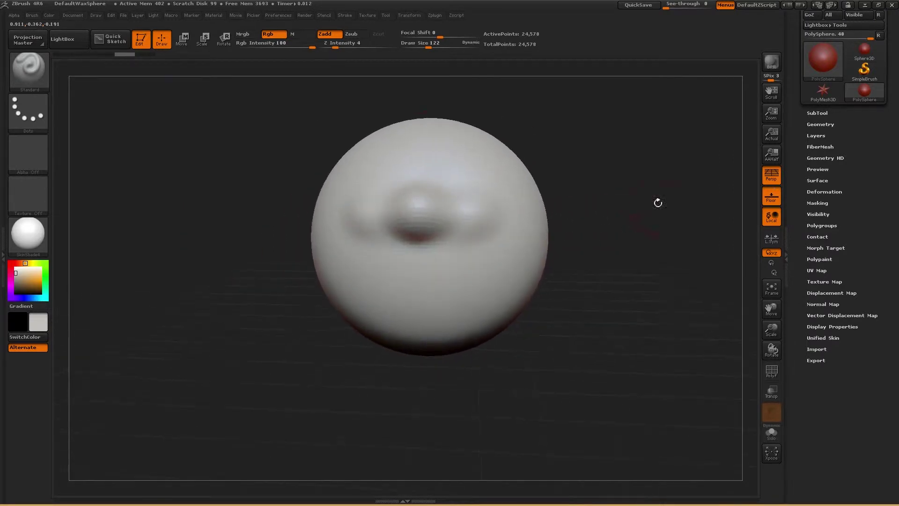
Step: Set Z Intensity to 72 and sculpt thick mirrored ridges around and below the faint bumps
left_click(369, 44)
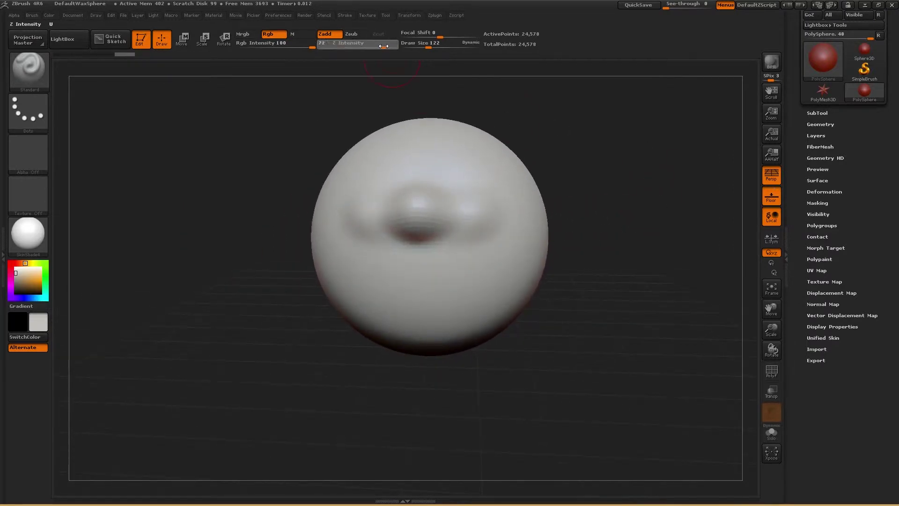
mouse_move(514, 191)
left_mouse_down()
mouse_move(511, 243)
mouse_move(442, 249)
mouse_move(461, 276)
mouse_move(420, 290)
mouse_move(410, 247)
left_mouse_up()
mouse_move(445, 279)
left_mouse_down()
mouse_move(510, 286)
mouse_move(518, 276)
left_mouse_up()
mouse_move(601, 269)
left_mouse_down()
mouse_move(492, 271)
mouse_move(623, 265)
left_mouse_up()
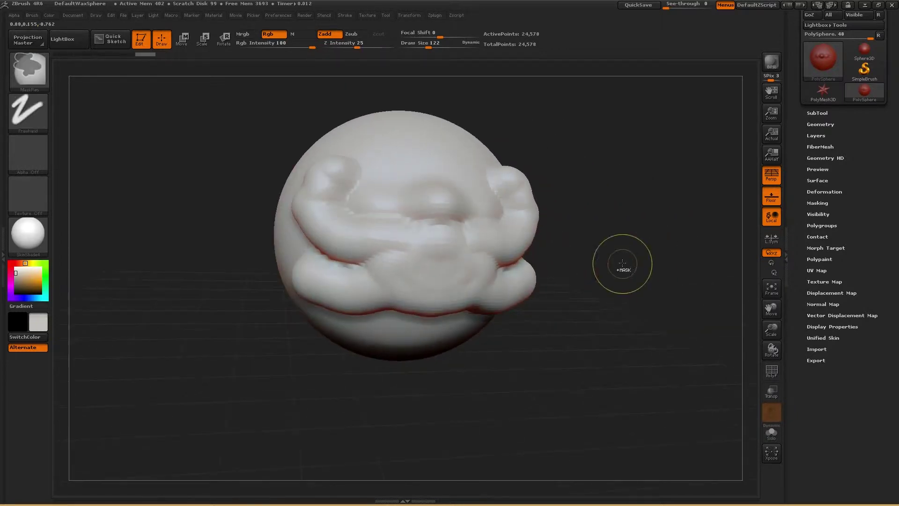
Step: Undo the faint bumps and thick ridges on the sphere
key("ctrl+z")
key("ctrl+z")
key("ctrl+z")
key("ctrl+z")
key("ctrl+z")
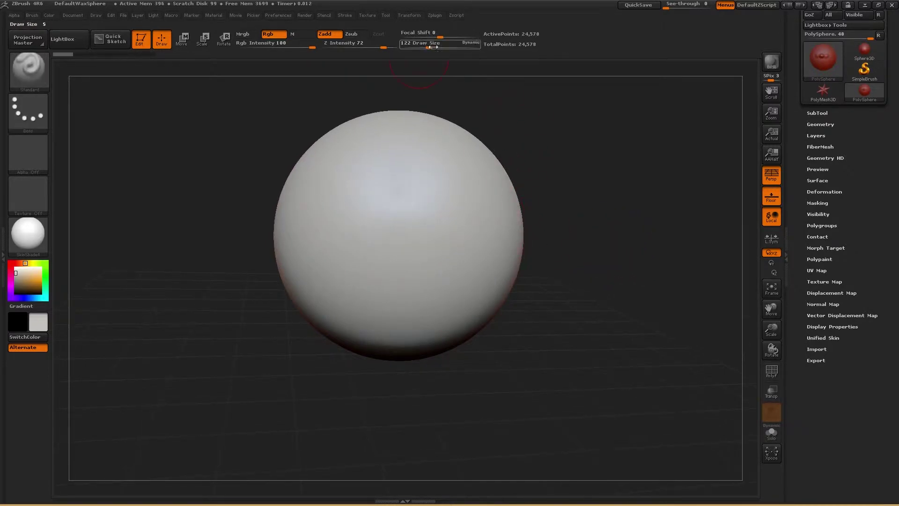
Step: Try larger and smaller brush sizes, ending at a Draw Size of 105
left_click_drag(424, 45, 436, 47)
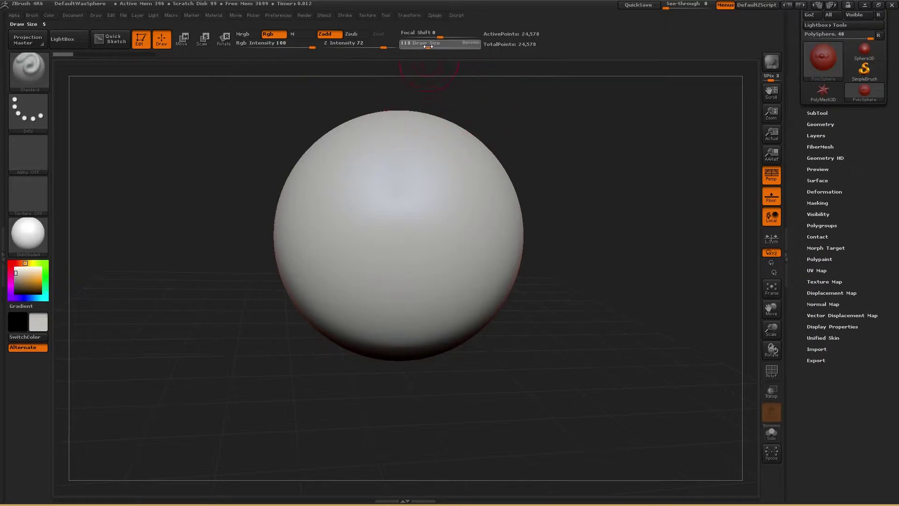
left_click_drag(432, 47, 426, 46)
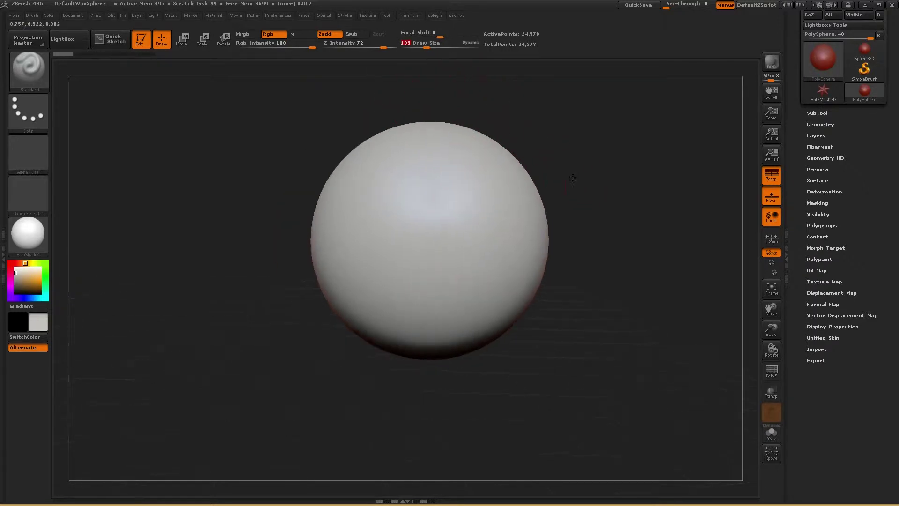
mouse_move(614, 200)
left_mouse_down("alt")
mouse_move(540, 174)
mouse_move(517, 193)
mouse_move(514, 166)
left_mouse_up("alt")
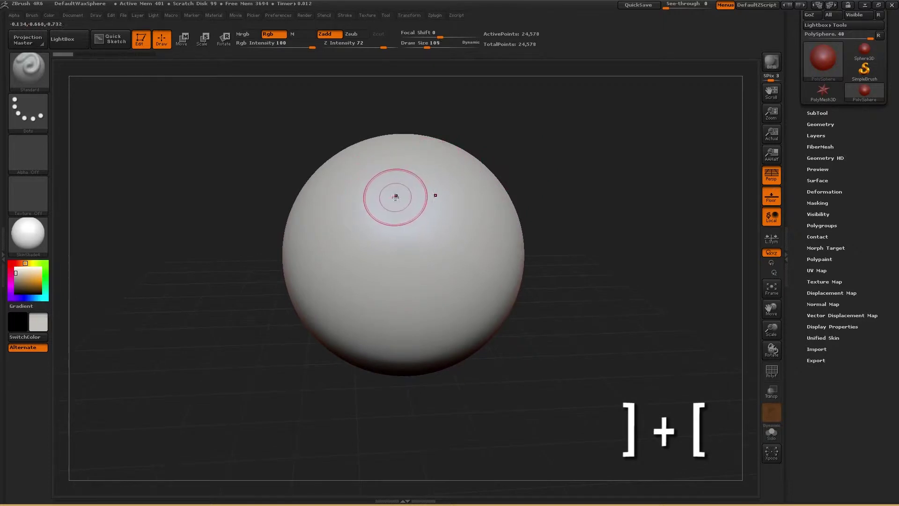
Step: Enlarge and shrink the brush in small increments over the sphere, ending at a Draw Size of 117
key("bracketleft")
key("bracketright")
key("bracketright")
key("bracketright")
key("bracketright")
key("bracketright")
key("bracketright")
key("bracketleft")
key("bracketleft")
key("bracketleft")
key("bracketleft")
key("bracketright")
key("bracketright")
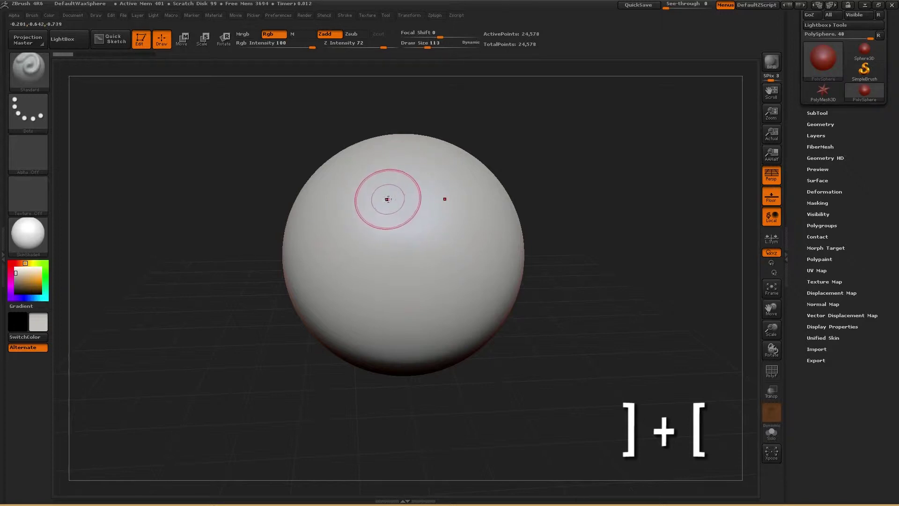
Step: Try positive and negative Focal Shift values on the brush, ending at -38
mouse_move(569, 157)
left_mouse_down()
mouse_move(553, 153)
mouse_move(593, 197)
mouse_move(723, 199)
left_mouse_up()
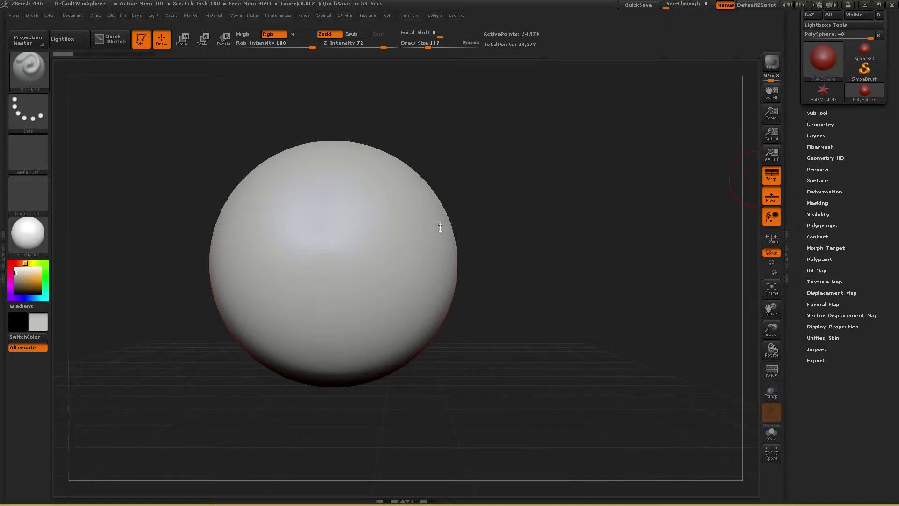
mouse_move(532, 239)
left_mouse_down()
mouse_move(548, 235)
mouse_move(524, 241)
left_mouse_up()
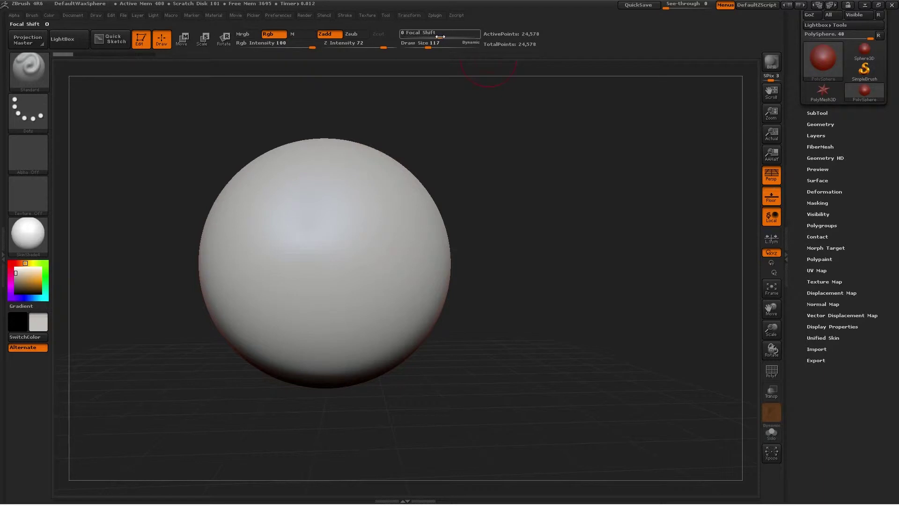
left_click_drag(440, 37, 452, 37)
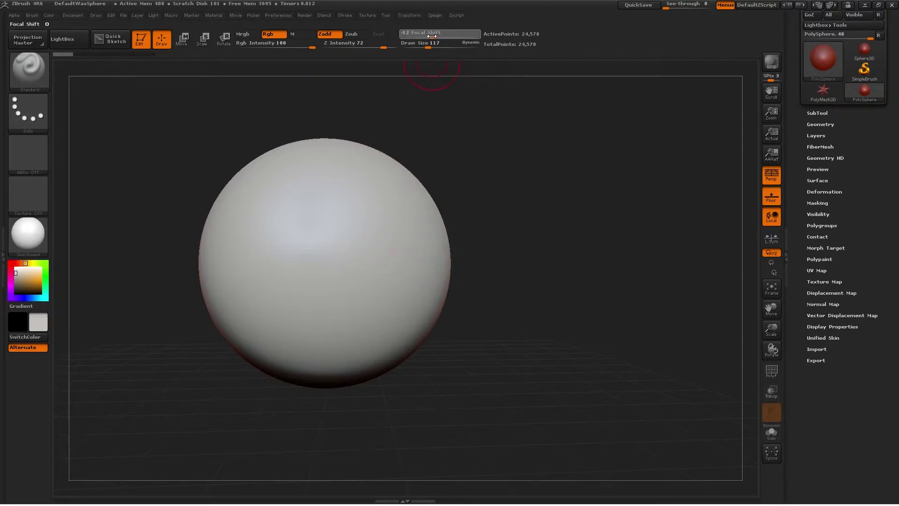
left_click_drag(424, 36, 423, 36)
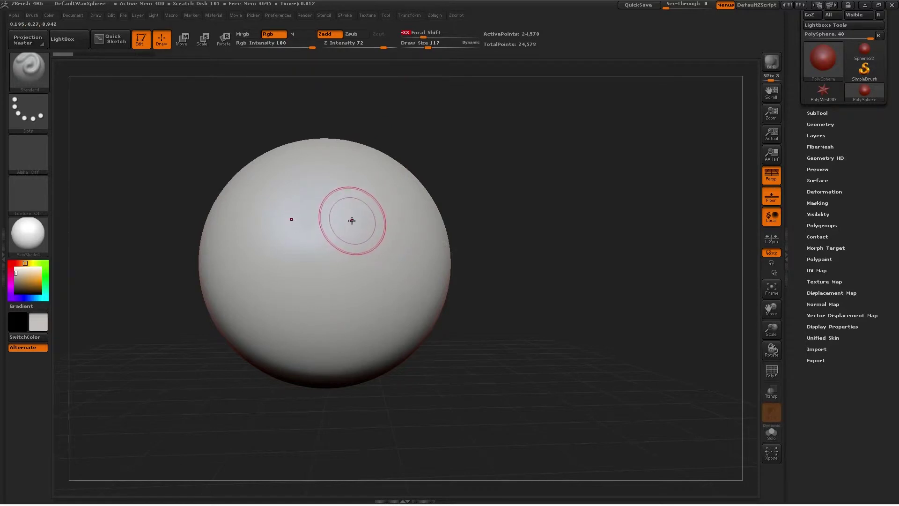
Step: Set Focal Shift to 55 and sculpt a horizontal row of small mirrored bumps around the sphere
left_click_drag(424, 37, 461, 37)
left_click(355, 233)
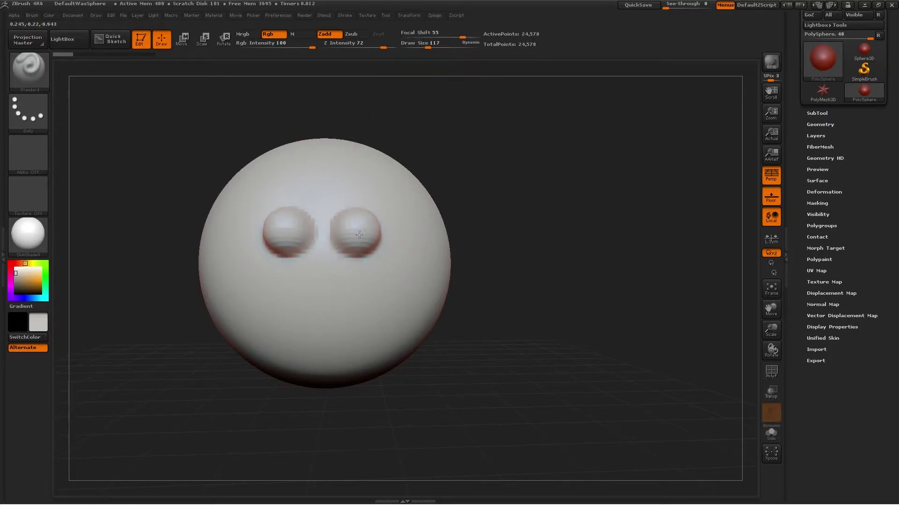
left_click_drag(535, 241, 473, 238)
left_click(420, 236)
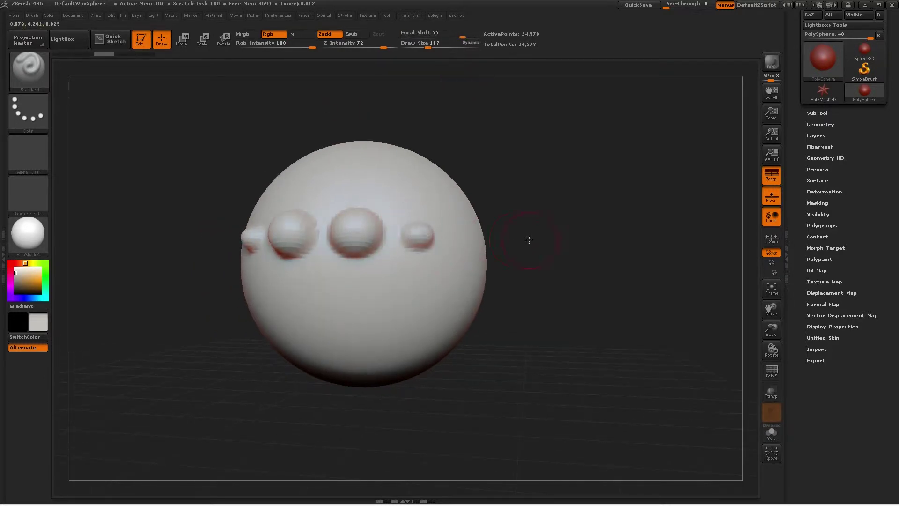
left_click_drag(529, 240, 461, 233)
left_click(461, 233)
left_click_drag(538, 235, 469, 234)
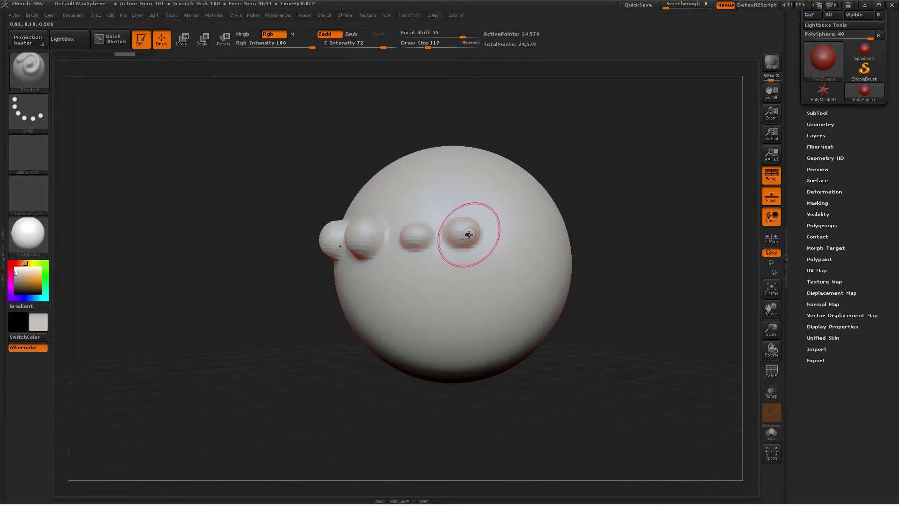
left_click_drag(537, 169, 457, 232)
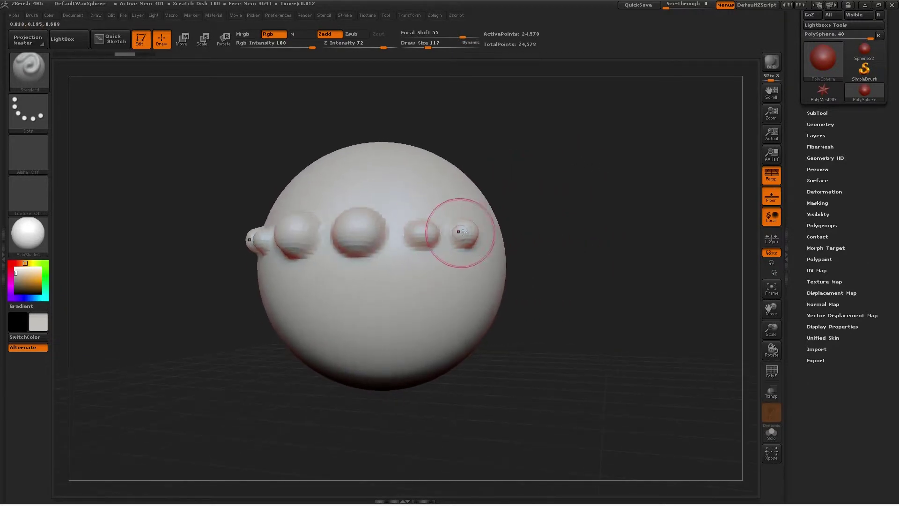
Step: Set Focal Shift to -50 and sculpt a mirrored pair of large bumps above the row
left_click_drag(560, 196, 580, 187)
left_click_drag(462, 35, 457, 35)
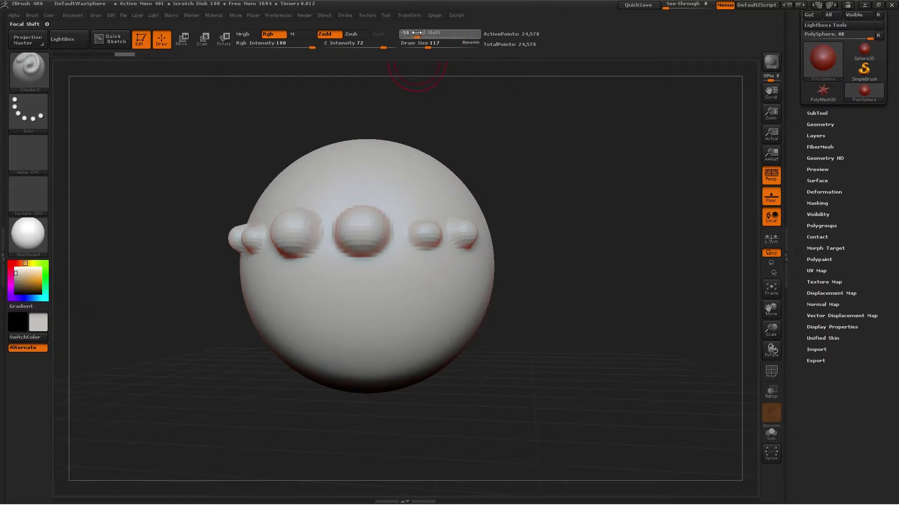
left_click(406, 176)
left_click_drag(540, 183, 534, 223)
mouse_move(548, 226)
left_mouse_down()
mouse_move(585, 224)
mouse_move(522, 215)
left_mouse_up()
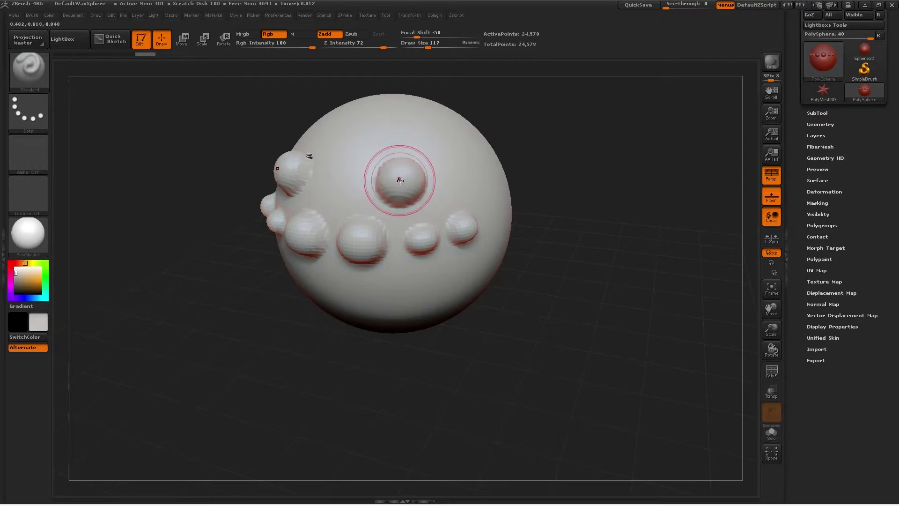
left_click_drag(524, 185, 550, 166)
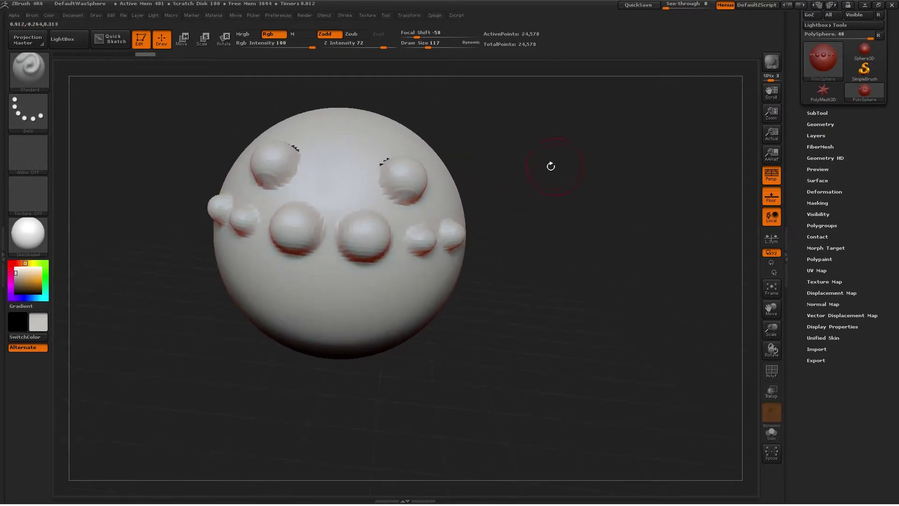
Step: Reset Focal Shift to 0 and undo all the bumps on the sphere
left_click_drag(416, 33, 429, 34)
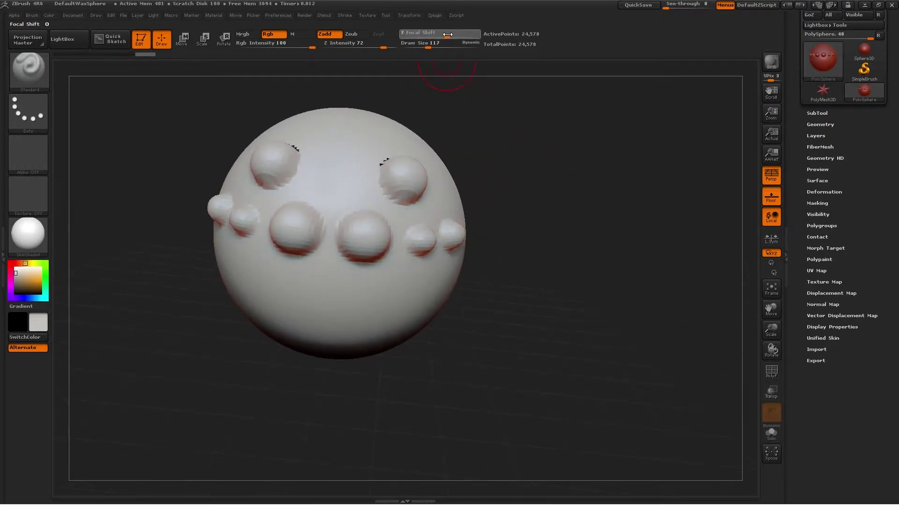
left_click_drag(436, 35, 428, 35)
key("ctrl+z")
key("ctrl+z")
key("ctrl+z")
key("ctrl+z")
key("ctrl+z")
key("ctrl+z")
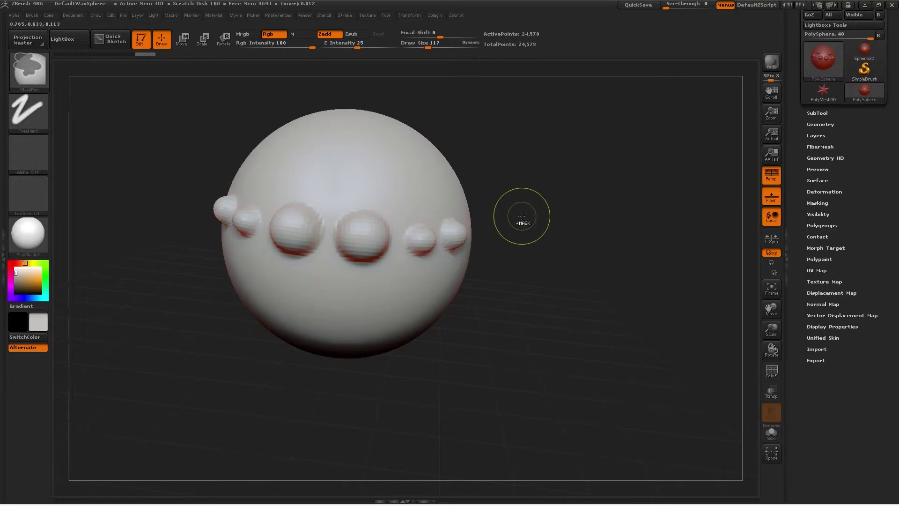
key("ctrl+z")
key("ctrl+z")
left_click_drag(548, 221, 586, 188, "alt")
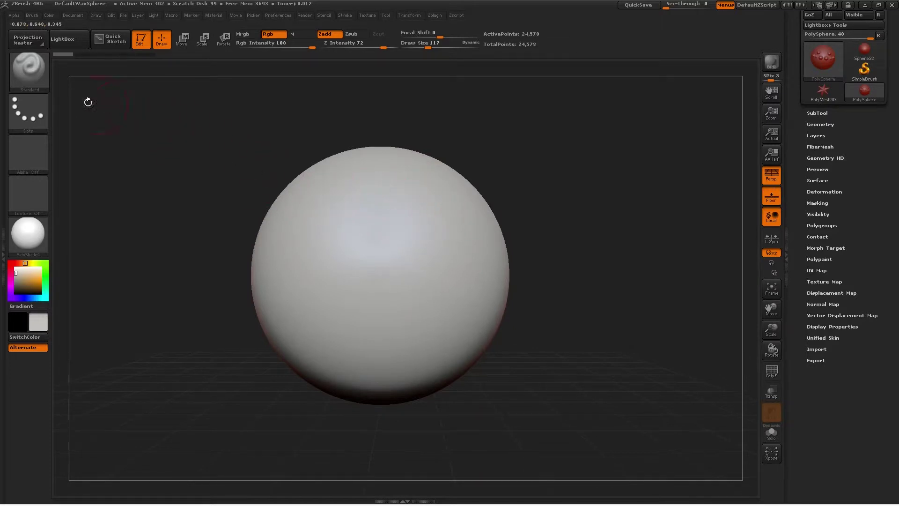
Step: Open the brush library and examine the available quick-pick and 3D sculpting brushes
left_click(28, 70)
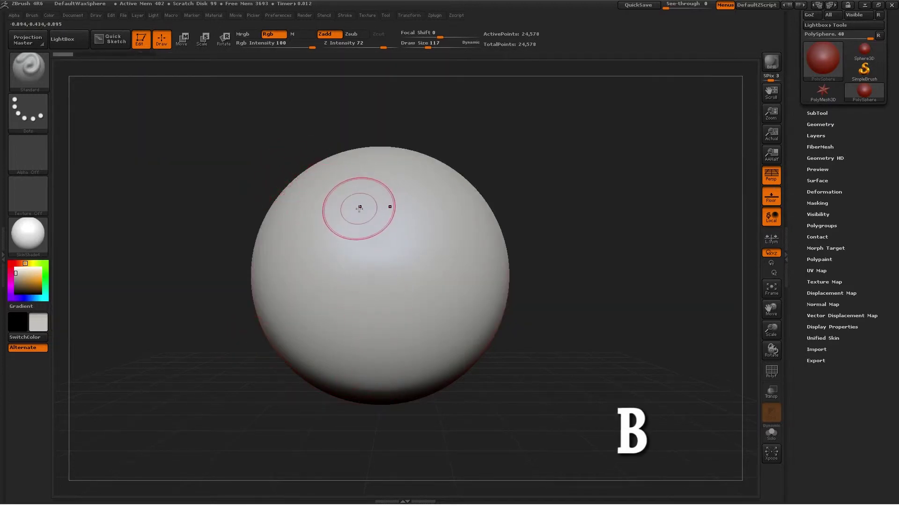
key("b")
key("b")
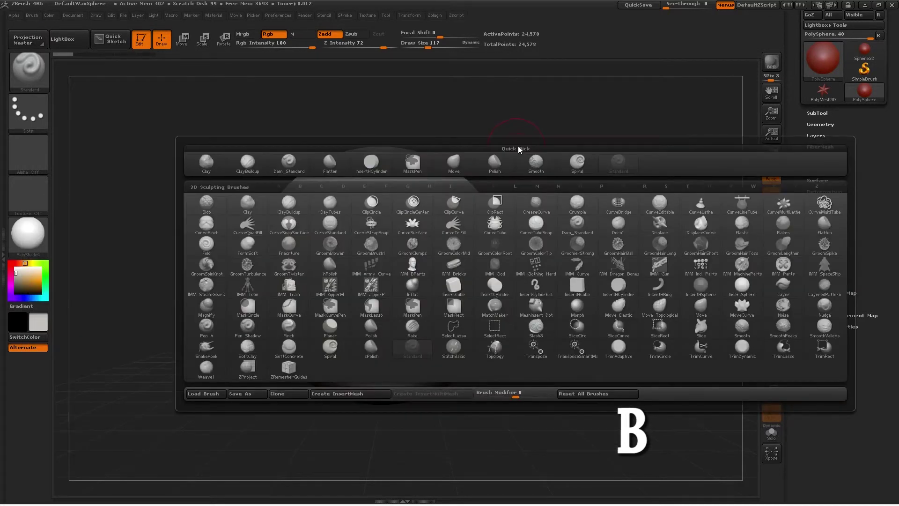
key("b")
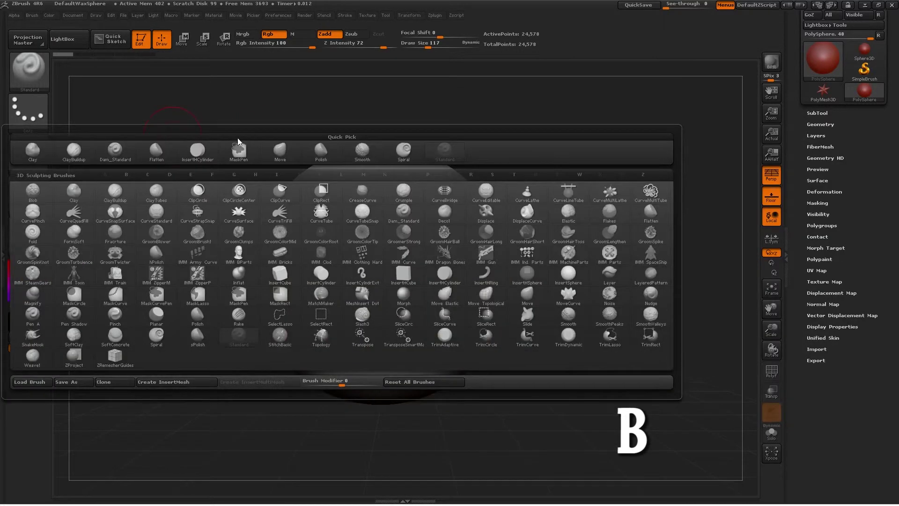
key("b")
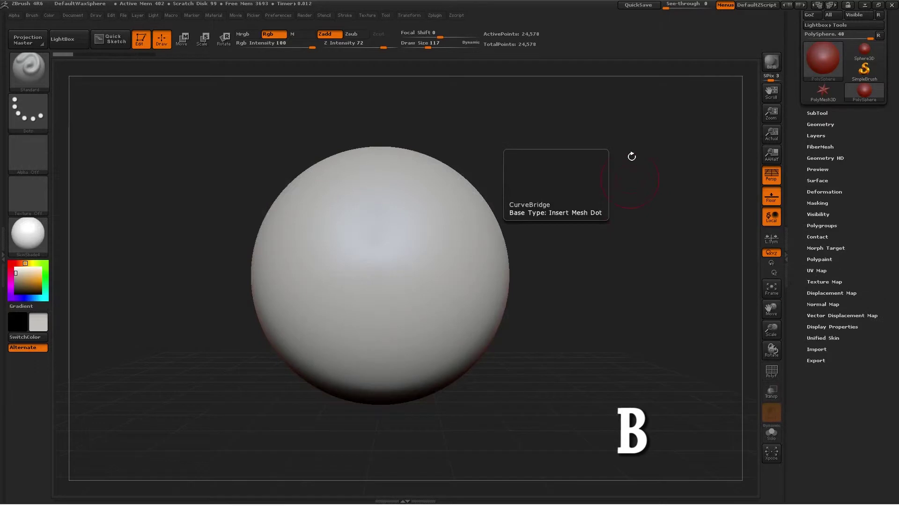
key("b")
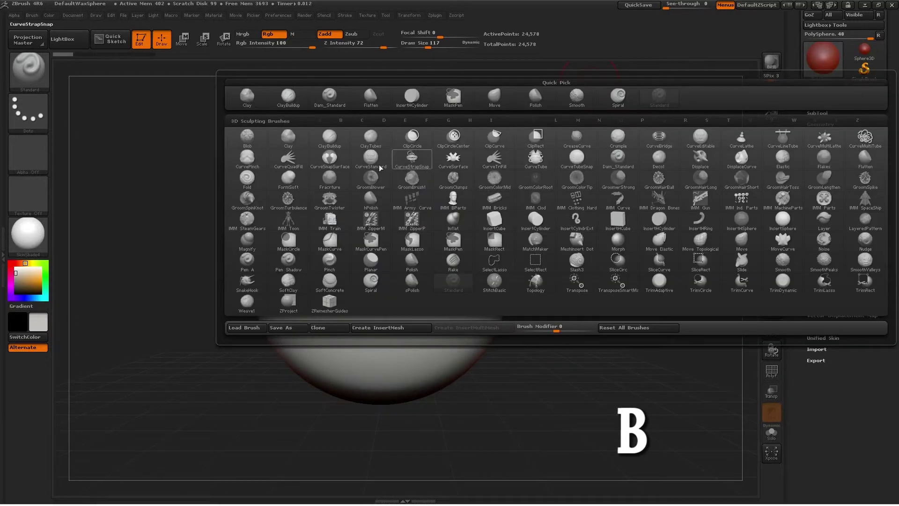
key("b")
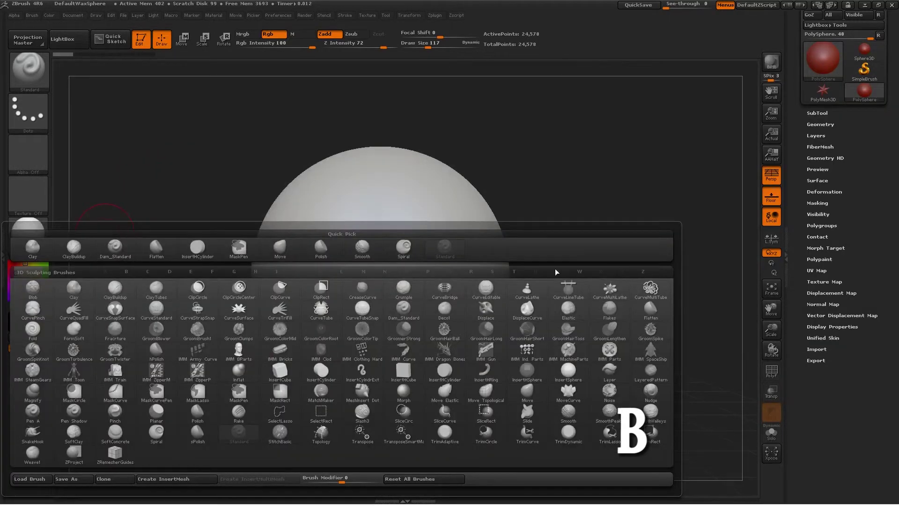
key("b")
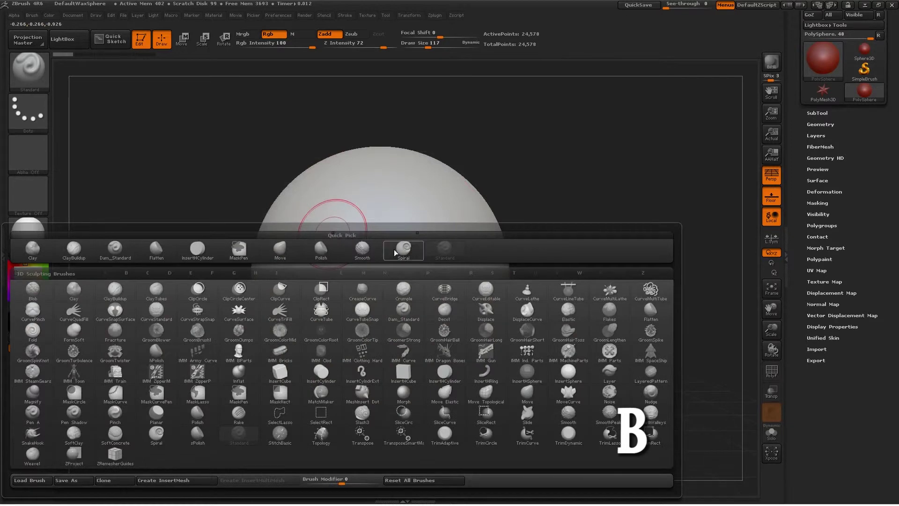
Step: Select the Move brush from the brush library
key("b")
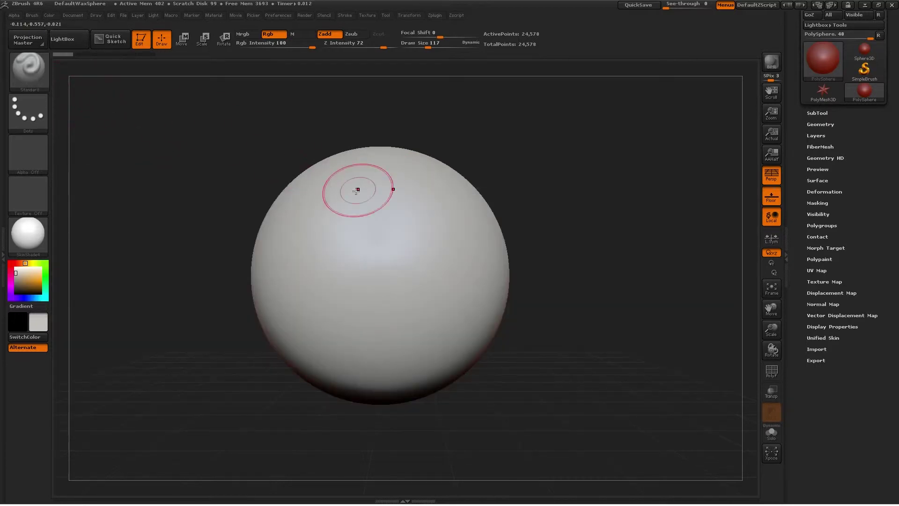
key("b")
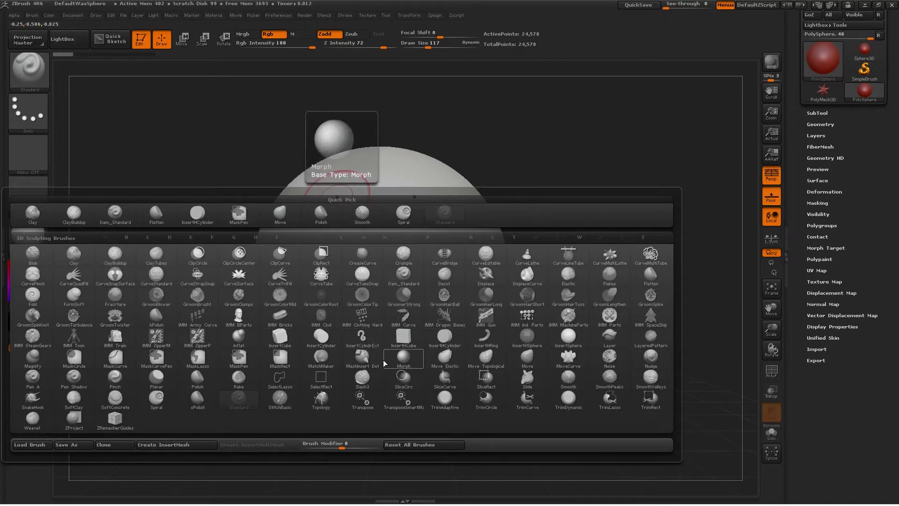
left_click(527, 358)
left_click_drag(540, 185, 579, 217)
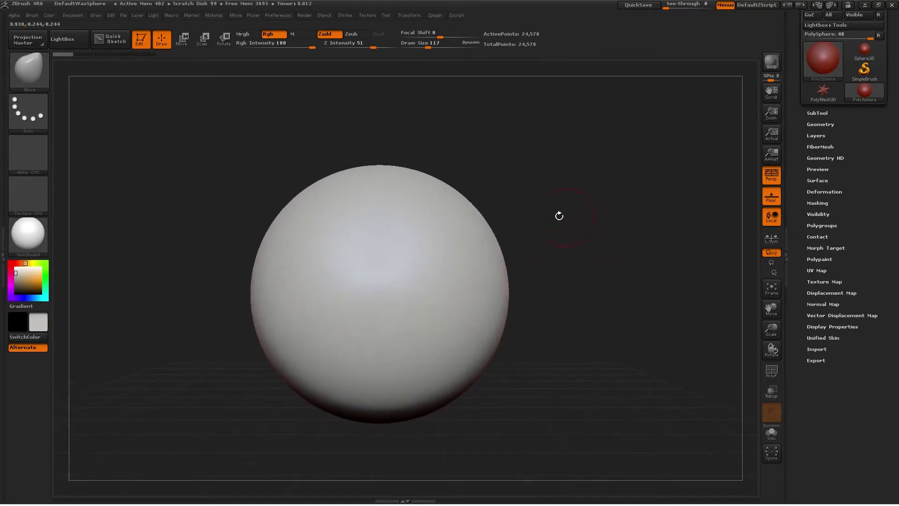
Step: Try pulling the front of the sphere with the Move brush and undo the pull
mouse_move(412, 231)
left_mouse_down()
mouse_move(382, 215)
mouse_move(417, 255)
mouse_move(457, 245)
left_mouse_up()
key("ctrl+z")
key("ctrl")
key("ctrl+z")
key("ctrl+z")
key("ctrl+z")
left_click_drag(578, 205, 560, 209)
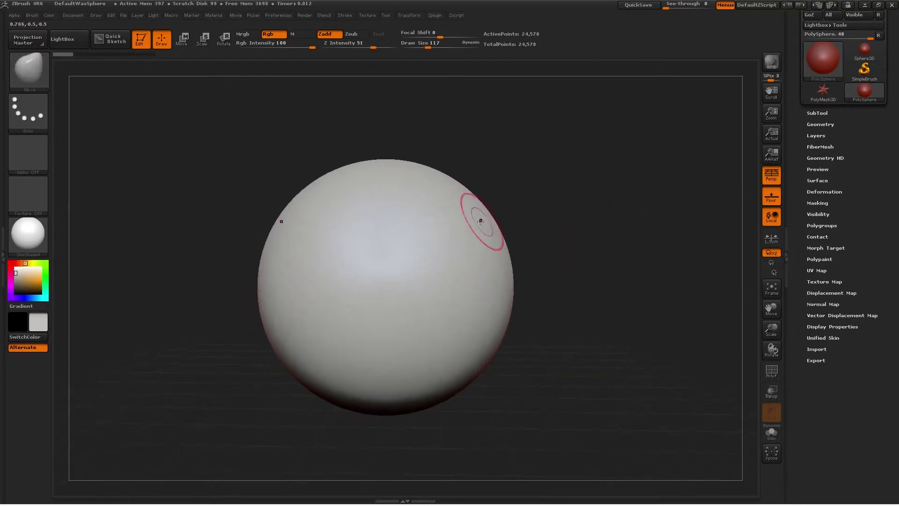
Step: Set Draw Size to 205 and pull a mirrored pair of ear-like shapes out of the upper sphere
key("bracketright")
key("bracketright")
key("bracketright")
key("bracketright")
key("bracketright")
key("bracketright")
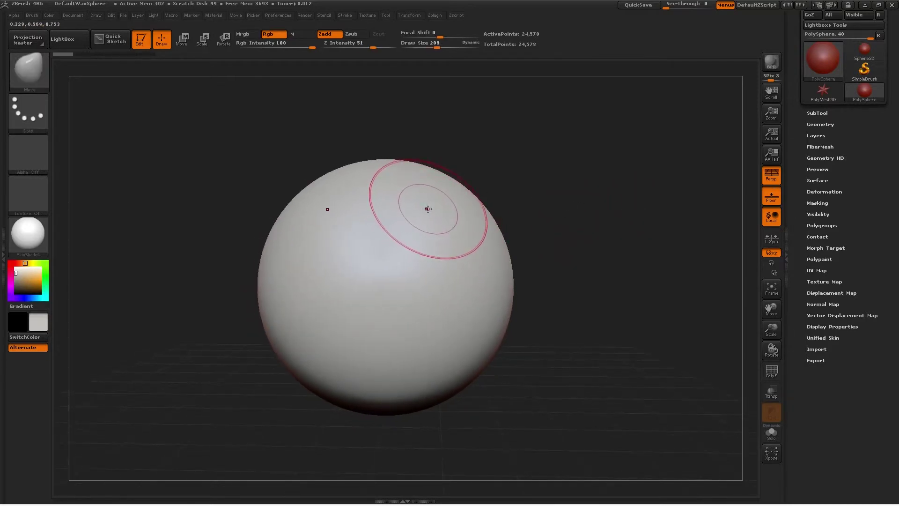
mouse_move(428, 209)
left_mouse_down()
mouse_move(485, 159)
mouse_move(445, 173)
left_mouse_up()
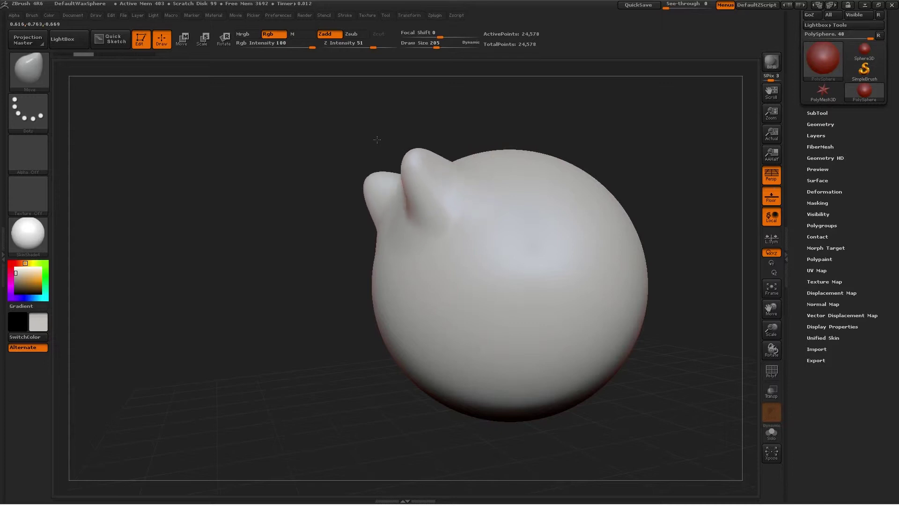
left_click_drag(367, 126, 365, 127)
left_click_drag(270, 169, 335, 176)
left_click_drag(441, 181, 441, 178)
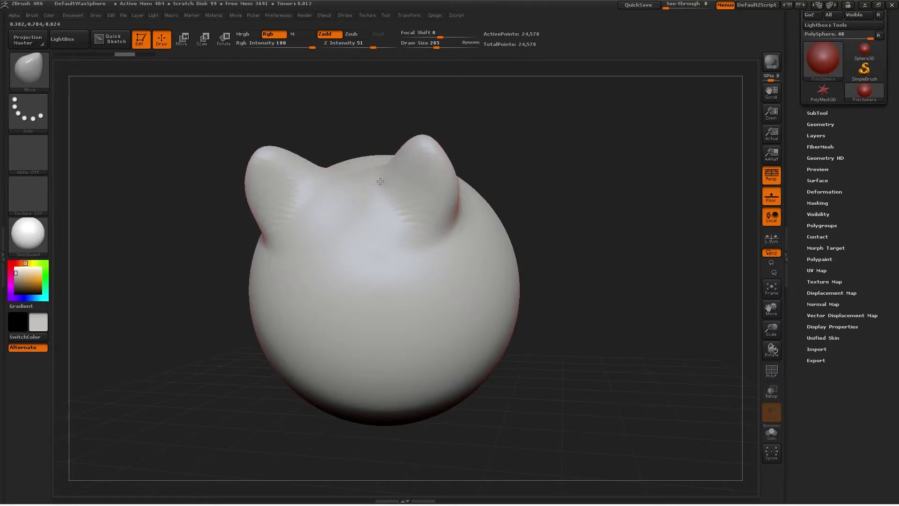
Step: Reshape the surface between the ears and pull both ears out longer with the Move brush
left_click_drag(370, 181, 376, 209)
left_click_drag(592, 230, 471, 212)
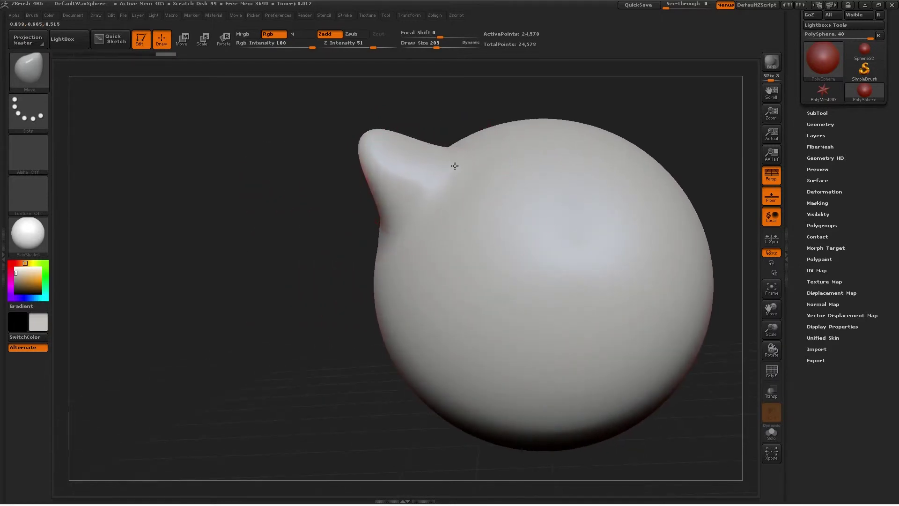
mouse_move(335, 189)
left_mouse_down()
mouse_move(429, 152)
mouse_move(452, 126)
mouse_move(485, 135)
left_mouse_up()
mouse_move(588, 197)
left_mouse_down("alt")
mouse_move(509, 176)
mouse_move(510, 221)
mouse_move(510, 206)
mouse_move(474, 245)
mouse_move(475, 186)
mouse_move(459, 163)
left_mouse_up("alt")
left_click_drag(441, 208, 472, 183)
left_click_drag(568, 204, 513, 220)
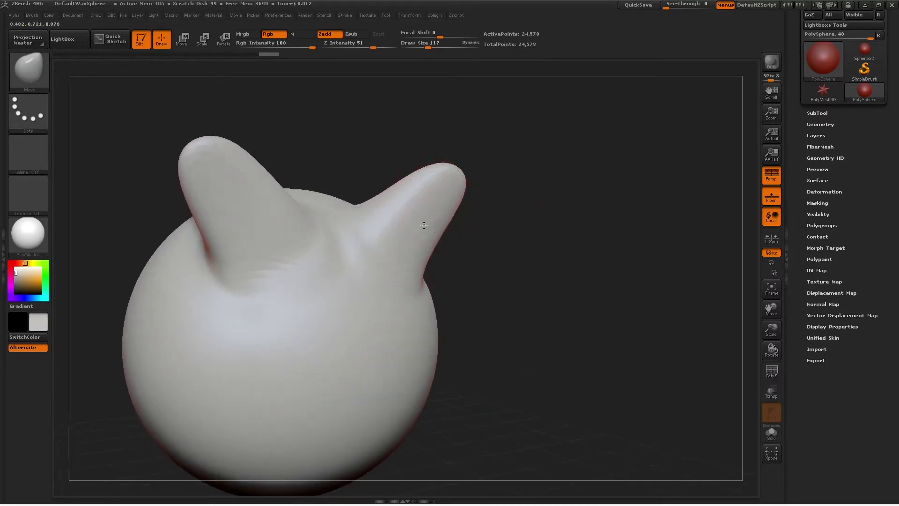
Step: Push mirrored hollows into the front faces of the ears with the Move brush at Draw Size 117
left_click_drag(409, 217, 393, 208)
left_click_drag(514, 226, 434, 224)
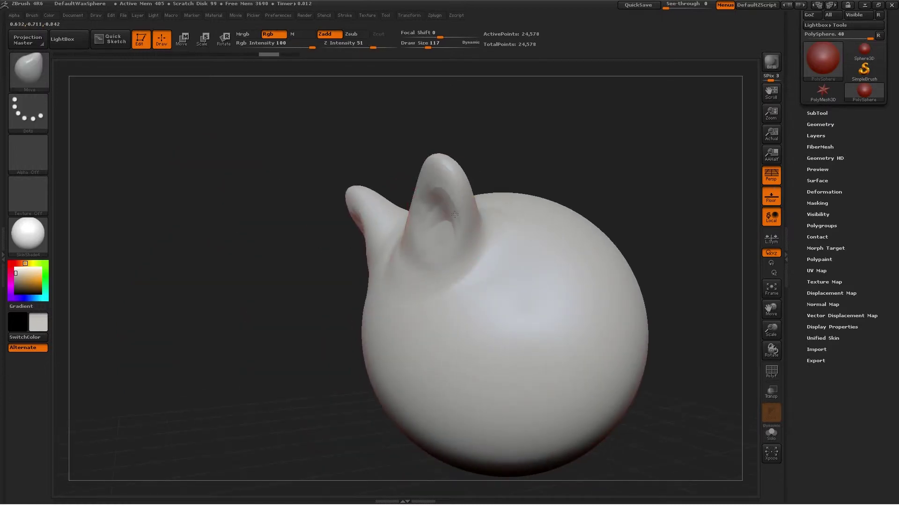
left_click_drag(454, 214, 436, 195)
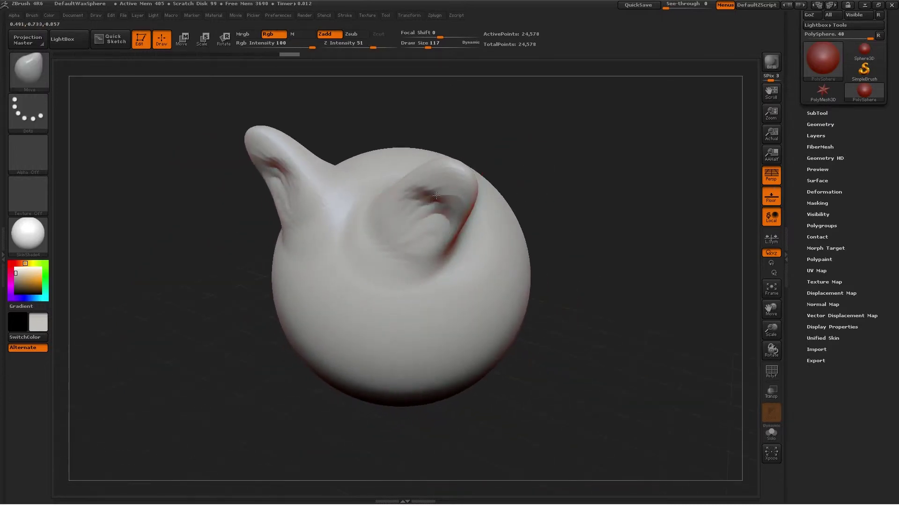
mouse_move(280, 173)
left_mouse_down()
mouse_move(403, 207)
mouse_move(384, 212)
left_mouse_up()
left_click_drag(563, 238, 575, 295)
mouse_move(565, 260)
left_mouse_down()
mouse_move(597, 263)
mouse_move(616, 175)
left_mouse_up()
left_click_drag(557, 220, 491, 226)
mouse_move(306, 253)
left_mouse_down()
mouse_move(417, 262)
mouse_move(622, 237)
mouse_move(616, 251)
mouse_move(581, 262)
left_mouse_up()
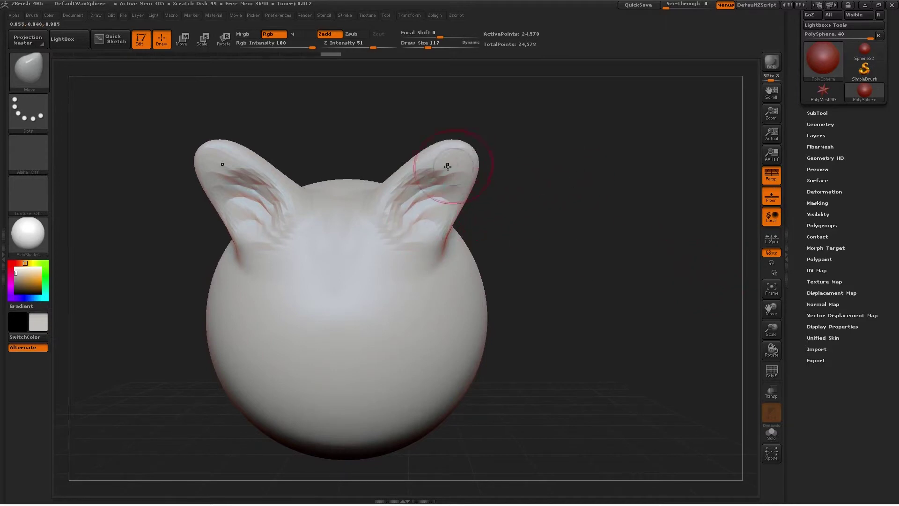
Step: Assign the Smooth brush from the brush library as the smoothing brush and accept the note
key("b")
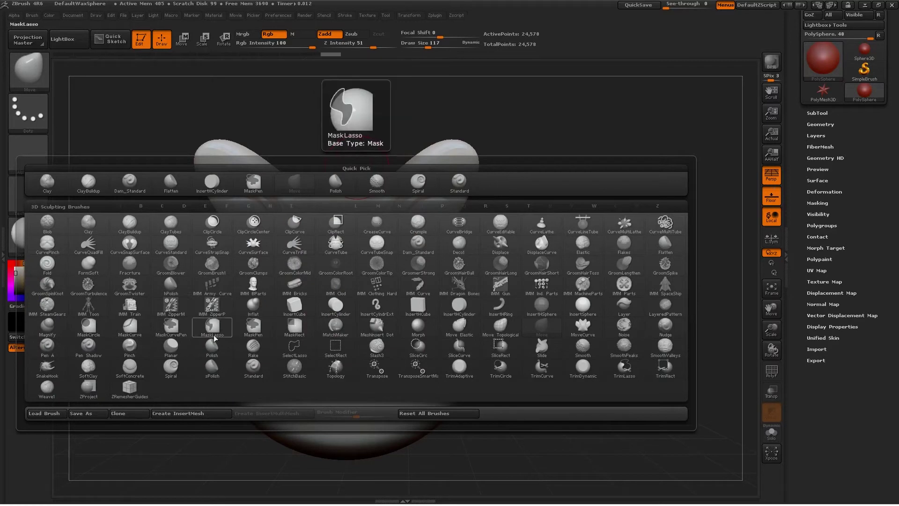
left_click(584, 346)
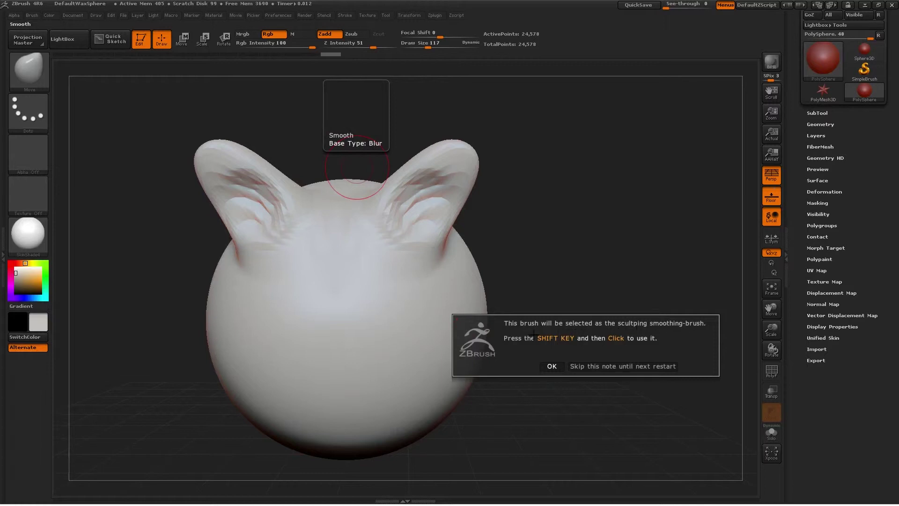
left_click(552, 366)
key("b")
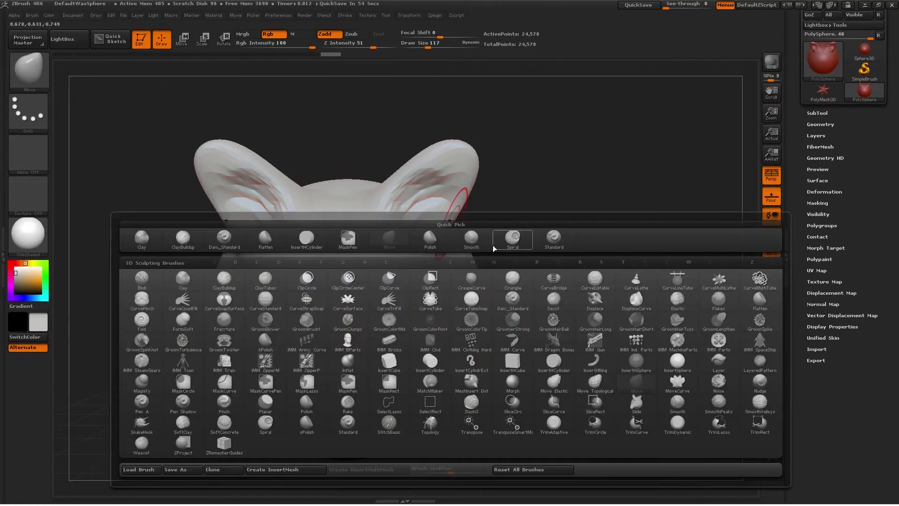
left_click(678, 403)
left_click(644, 427)
Step: Smooth the rough hollows inside both ears and the forehead between them
key("shift")
mouse_move(437, 251)
left_mouse_down("shift")
mouse_move(395, 211)
mouse_move(381, 237)
left_mouse_up("shift")
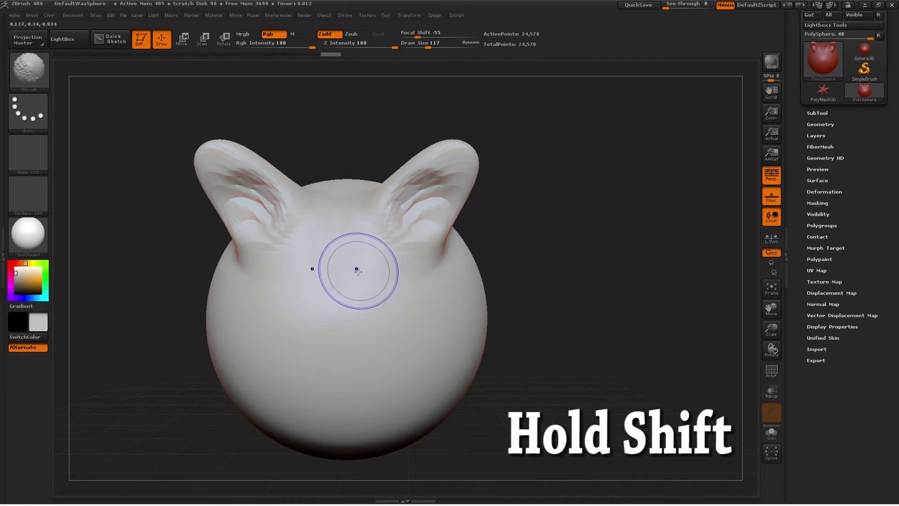
key("shift")
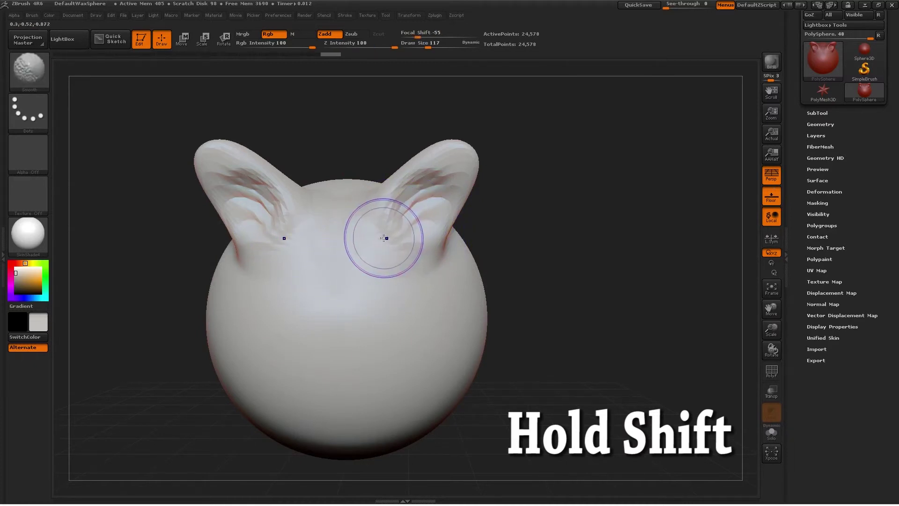
mouse_move(421, 231)
left_mouse_down("shift")
mouse_move(397, 232)
mouse_move(401, 245)
mouse_move(421, 220)
mouse_move(416, 240)
mouse_move(366, 237)
mouse_move(401, 242)
left_mouse_up("shift")
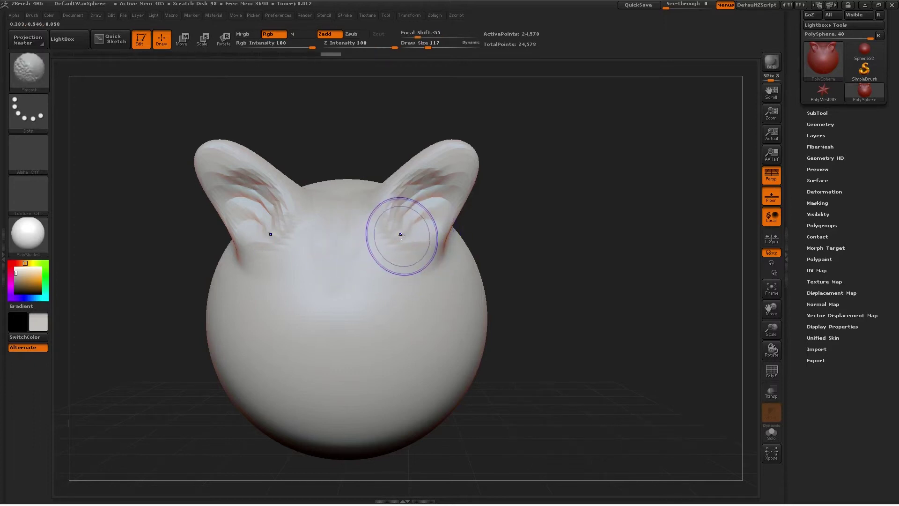
mouse_move(398, 234)
left_mouse_down("shift")
mouse_move(407, 212)
mouse_move(438, 193)
left_mouse_up("shift")
left_click_drag(391, 244, 397, 244, "shift")
mouse_move(511, 234)
left_mouse_down()
mouse_move(560, 235)
mouse_move(508, 238)
left_mouse_up()
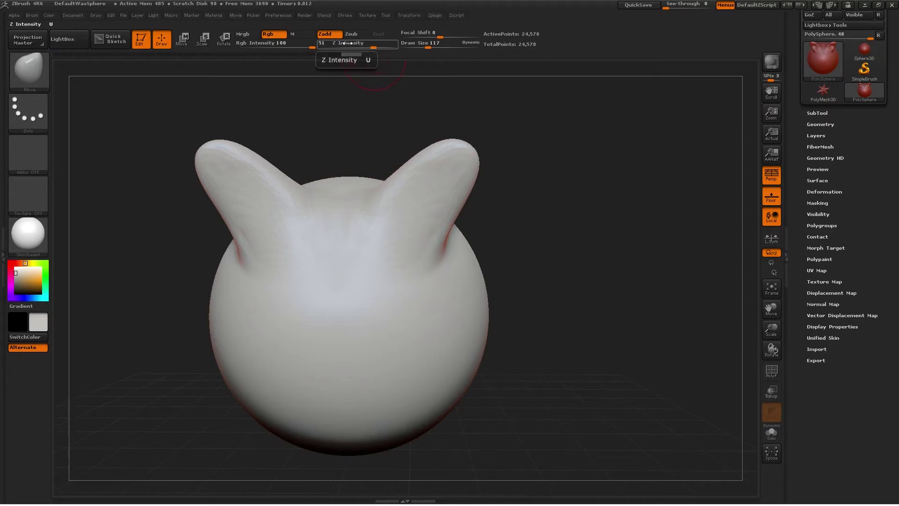
Step: Set the smoothing brush's Z Intensity to 12 and lightly smooth the ears
key("shift")
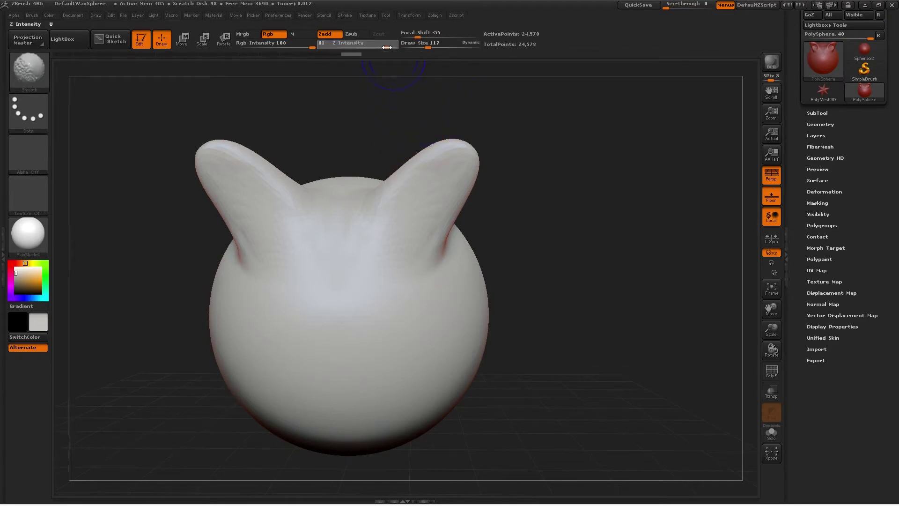
left_click_drag(349, 45, 347, 46)
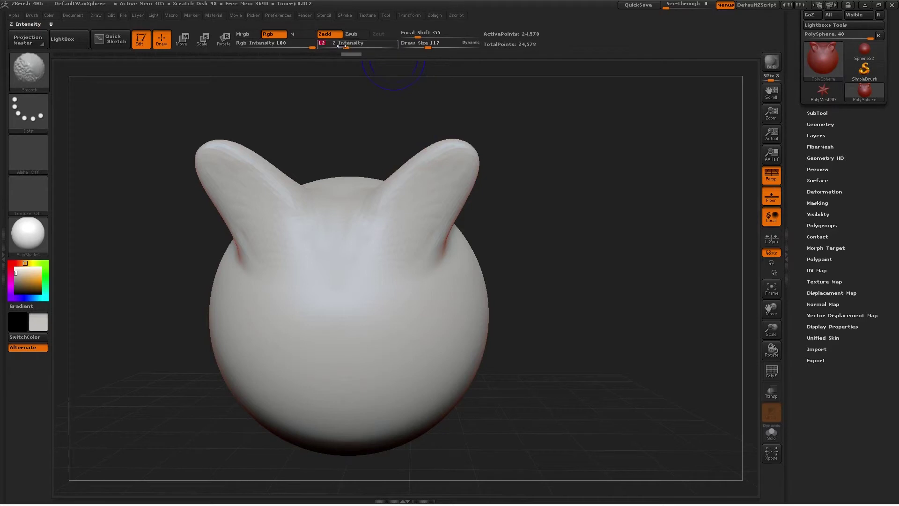
left_click_drag(497, 261, 444, 219)
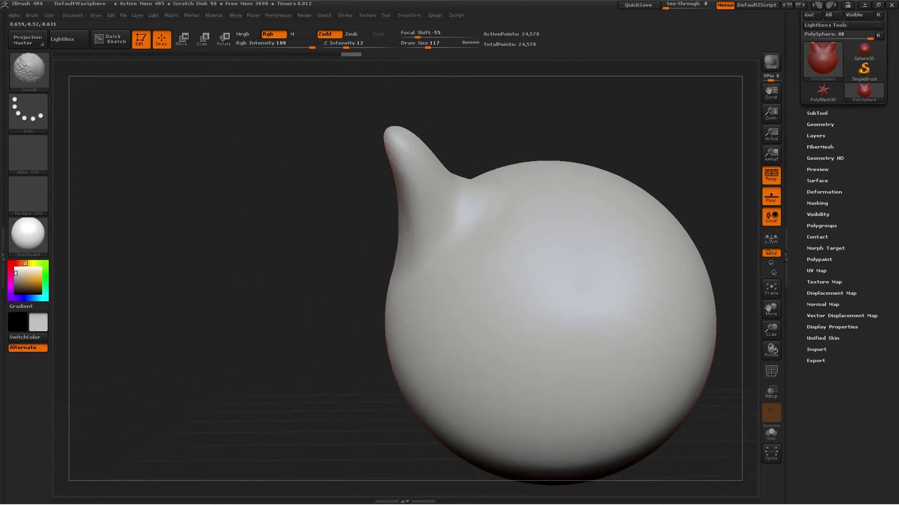
left_click_drag(360, 143, 391, 152)
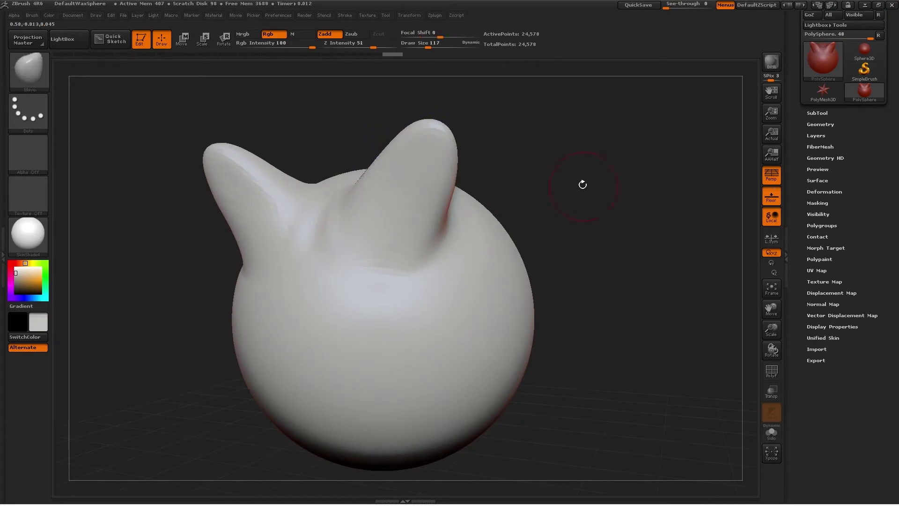
Step: Set the smoothing brush's Z Intensity to 100
left_click_drag(582, 182, 455, 110)
left_click_drag(350, 47, 365, 46)
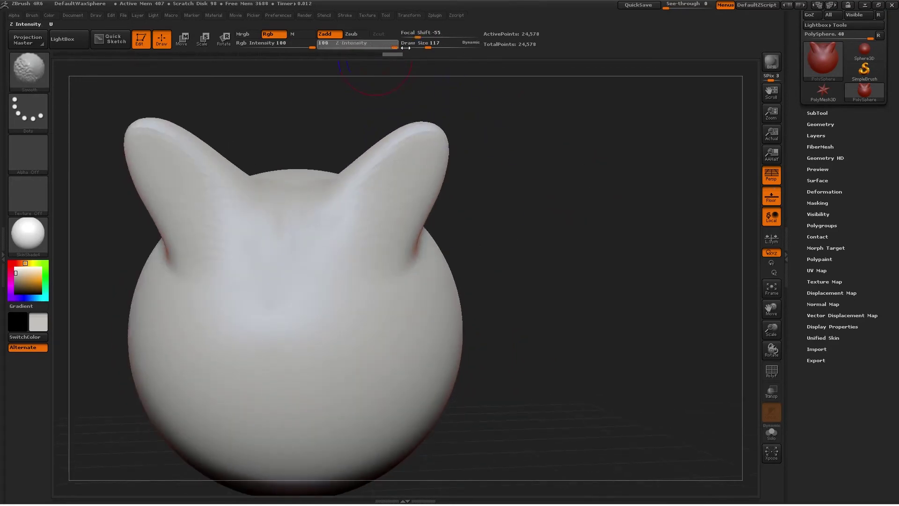
left_click_drag(500, 208, 580, 208)
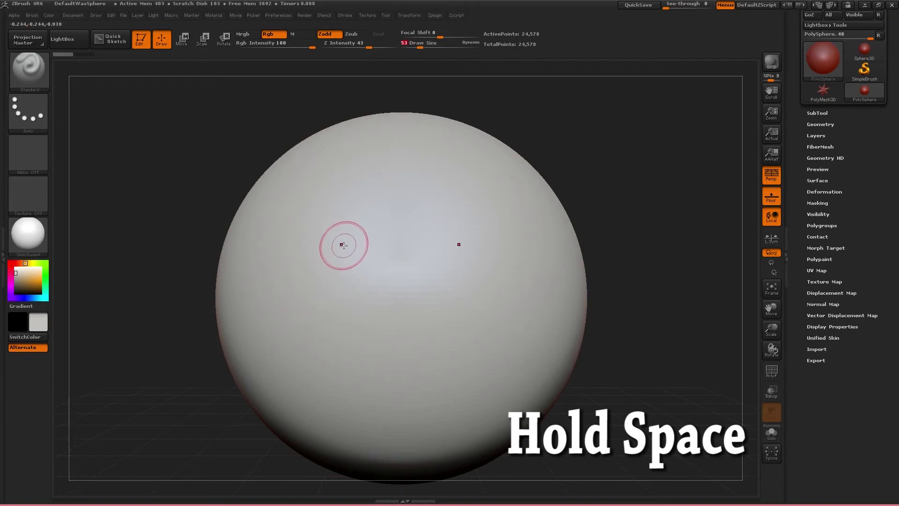
Step: Open the quick-access pop-up at several spots on the canvas and examine its brush, color, size and intensity settings
key("space")
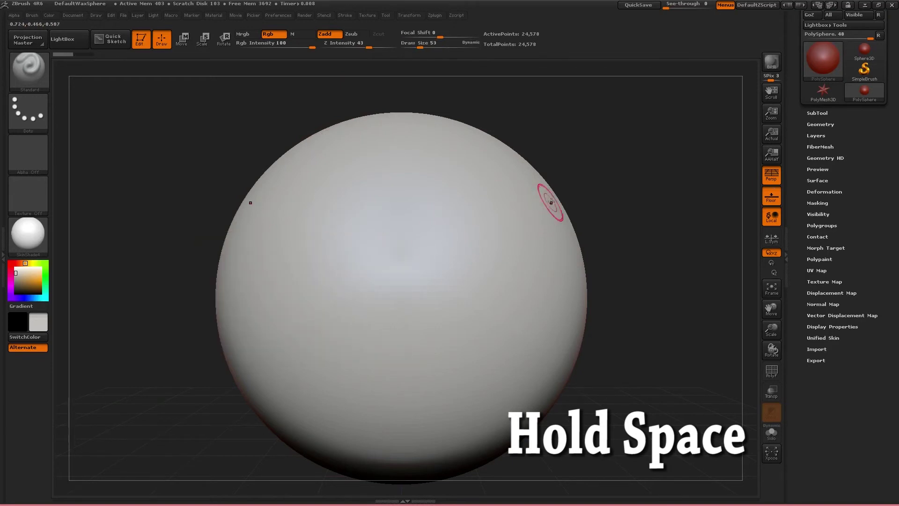
key("space")
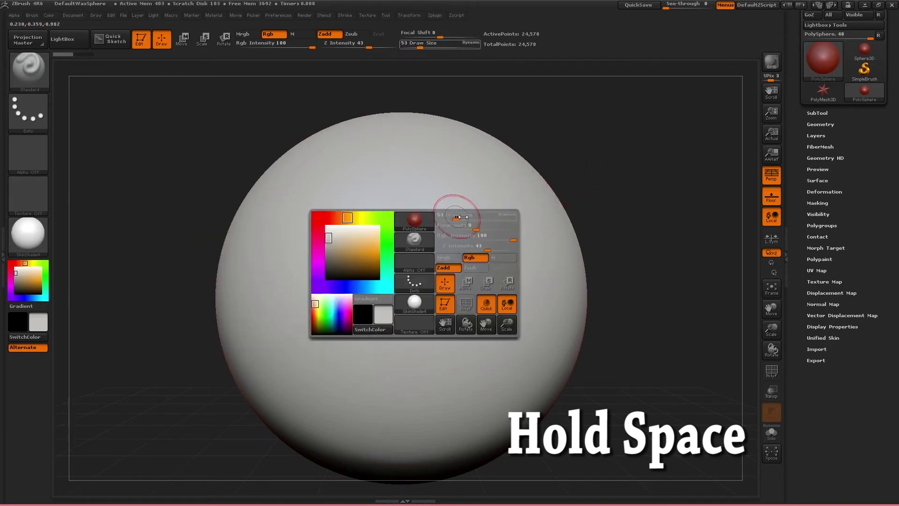
key("space")
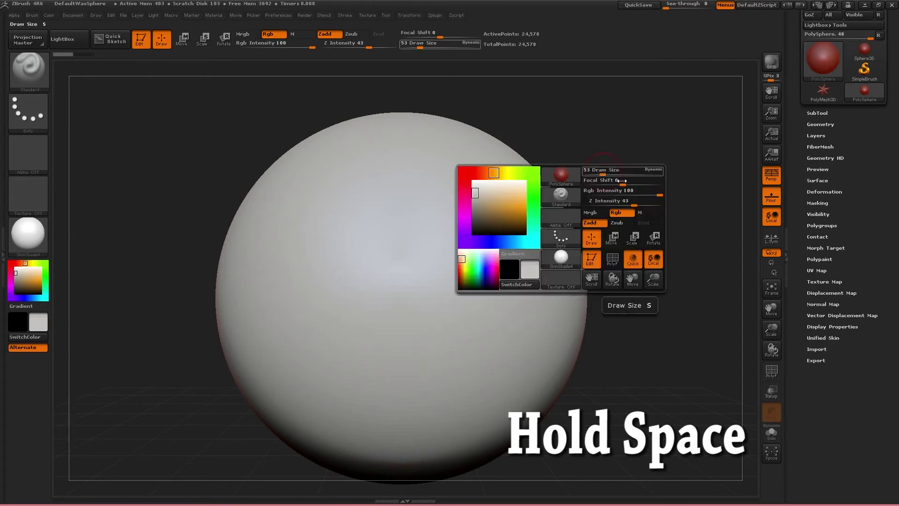
key("space")
key("space")
key("space")
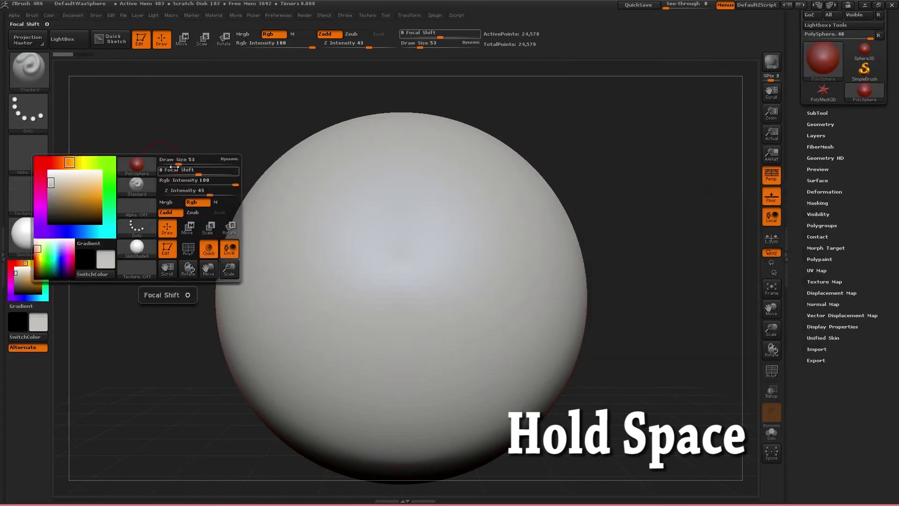
key("space")
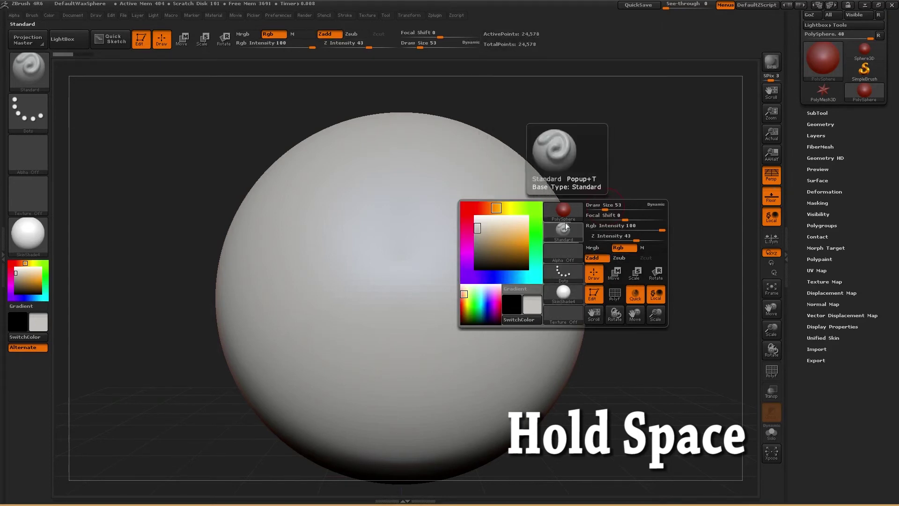
key("space")
key("space")
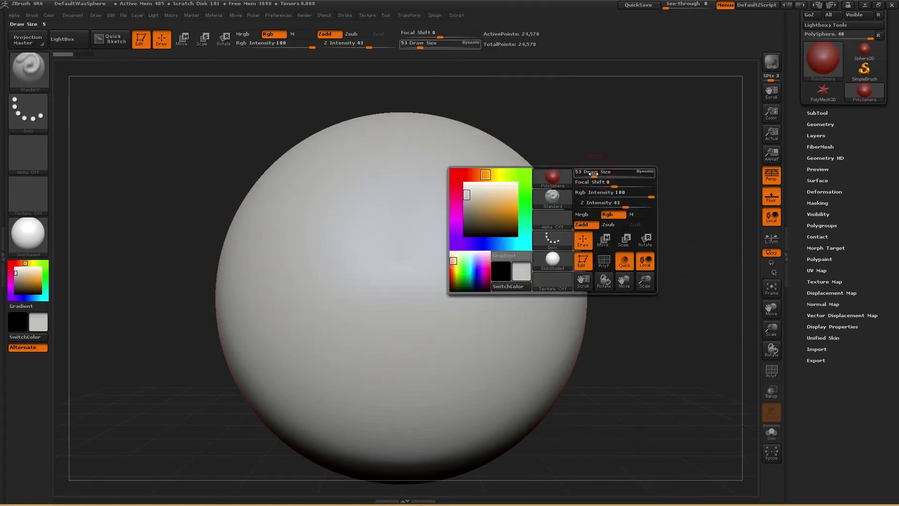
Step: Adjust the Z Intensity and Draw Size in the on-canvas quick-access pop-up
key("space")
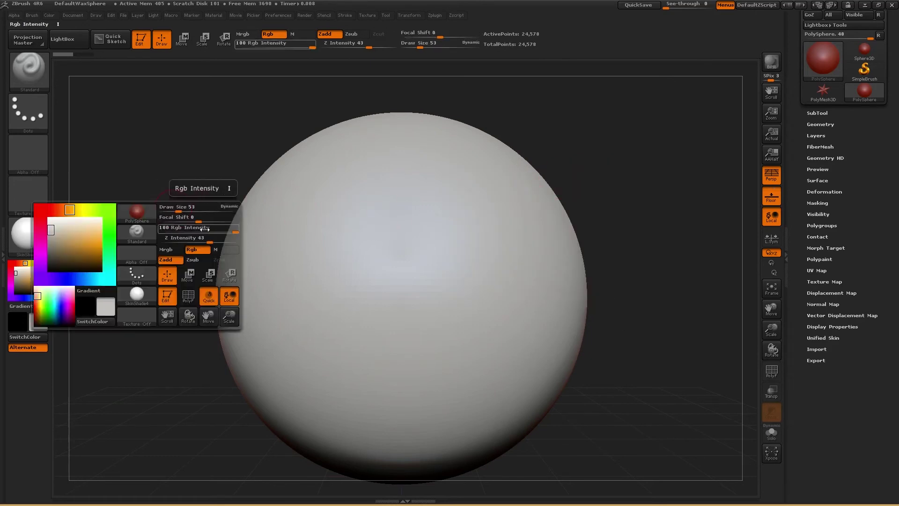
left_click_drag(209, 240, 216, 239)
left_click_drag(178, 211, 183, 211)
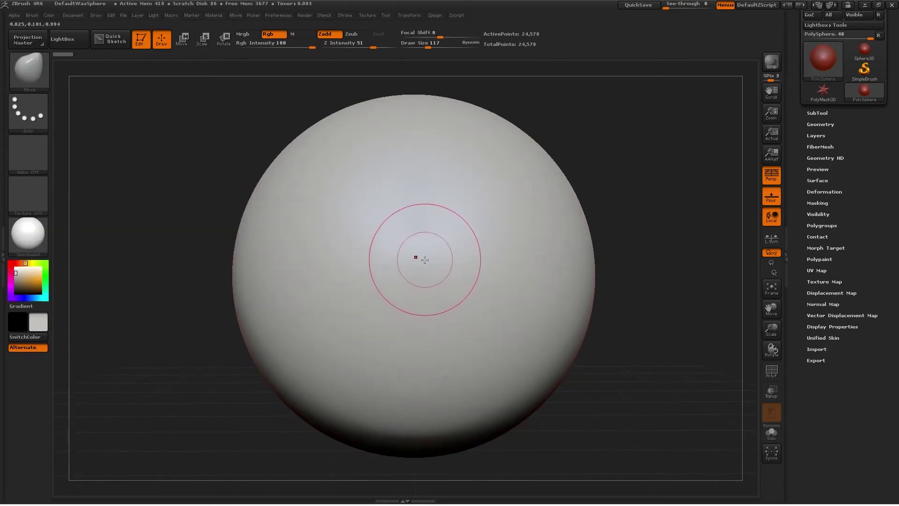
Step: Switch to the Standard brush, try a vertical stroke down the front of the sphere and undo it
left_click_drag(397, 257, 431, 260)
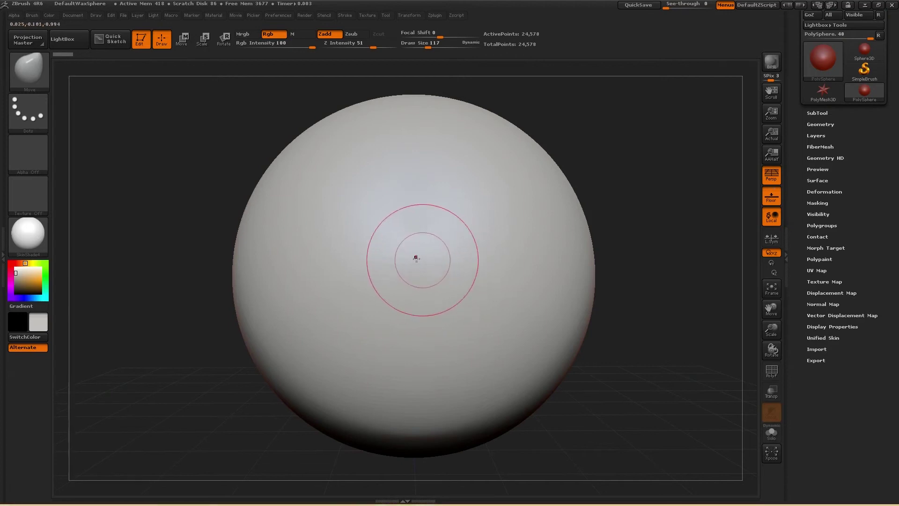
key("b")
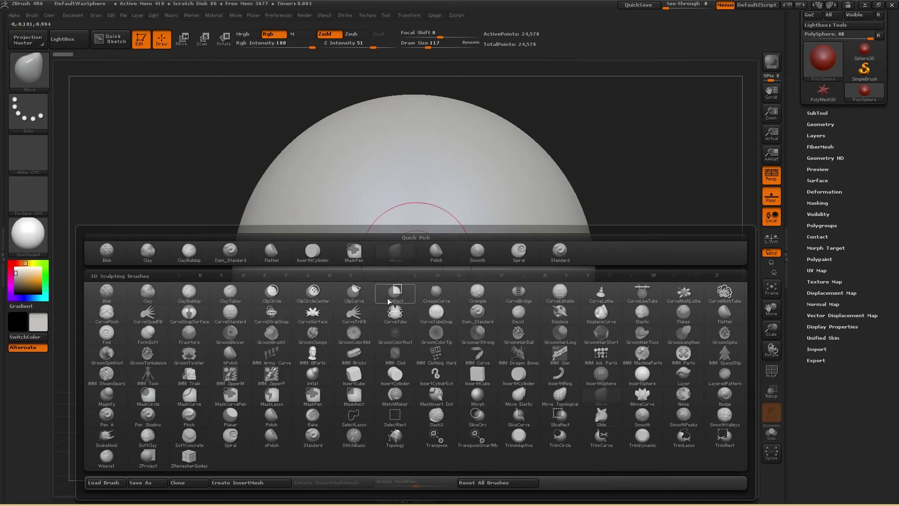
key("s")
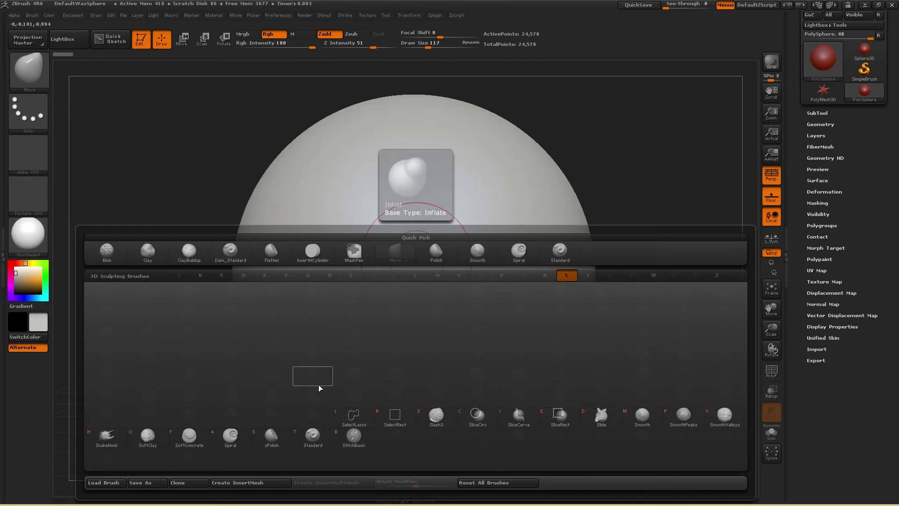
key("t")
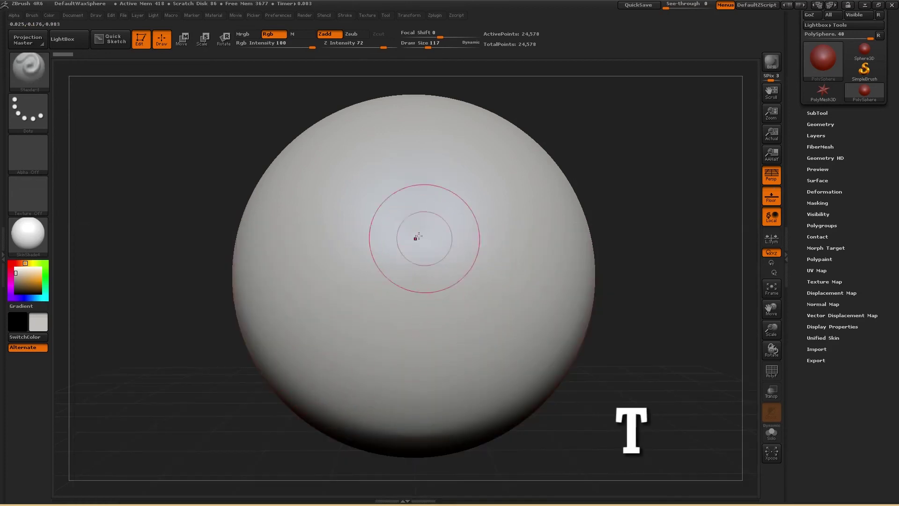
mouse_move(411, 201)
left_mouse_down()
mouse_move(468, 224)
mouse_move(408, 280)
left_mouse_up()
key("ctrl+z")
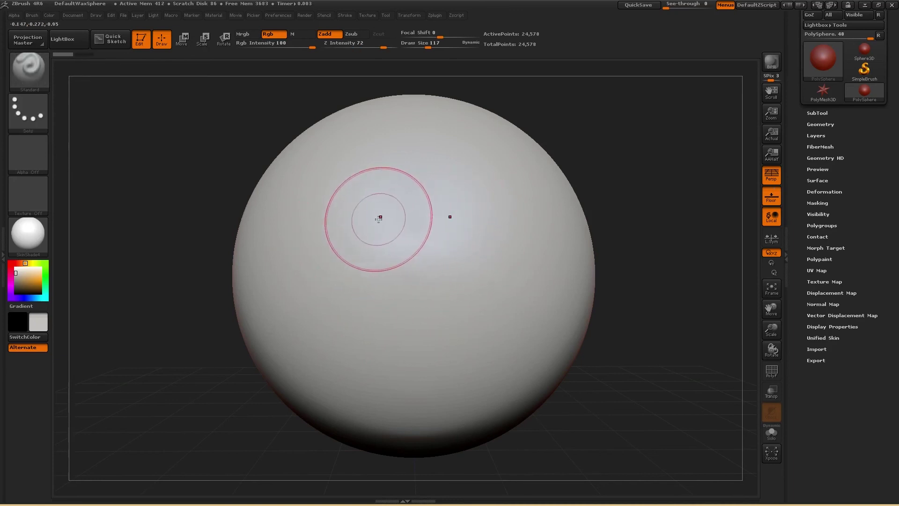
Step: Switch to the Move brush by filtering the brush palette to the brushes beginning with M
key("b")
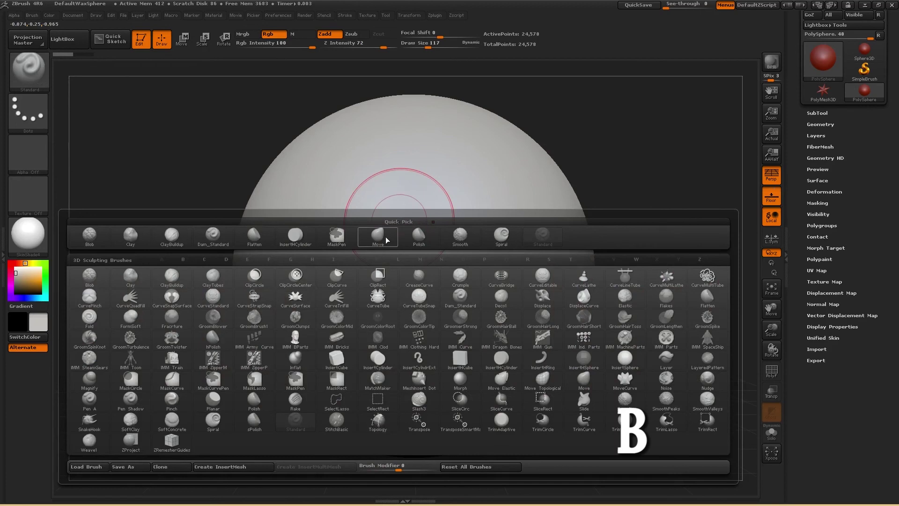
key("m")
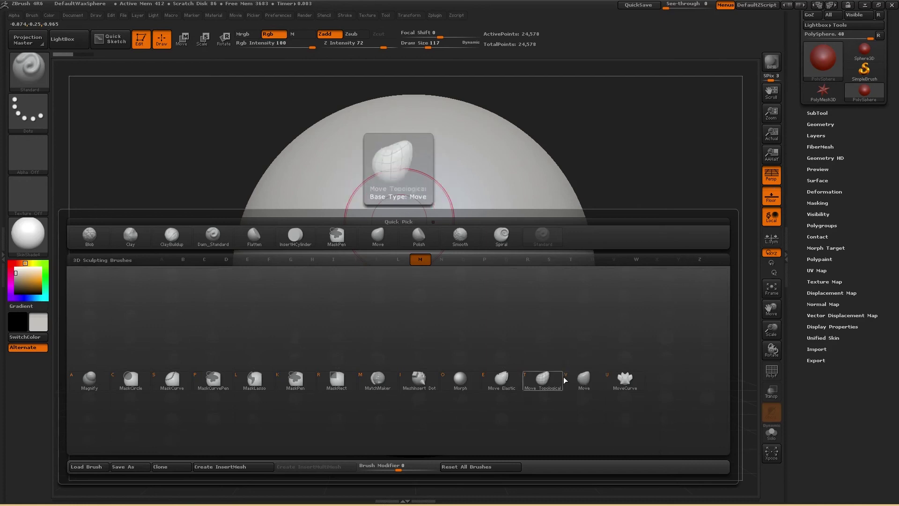
key("v")
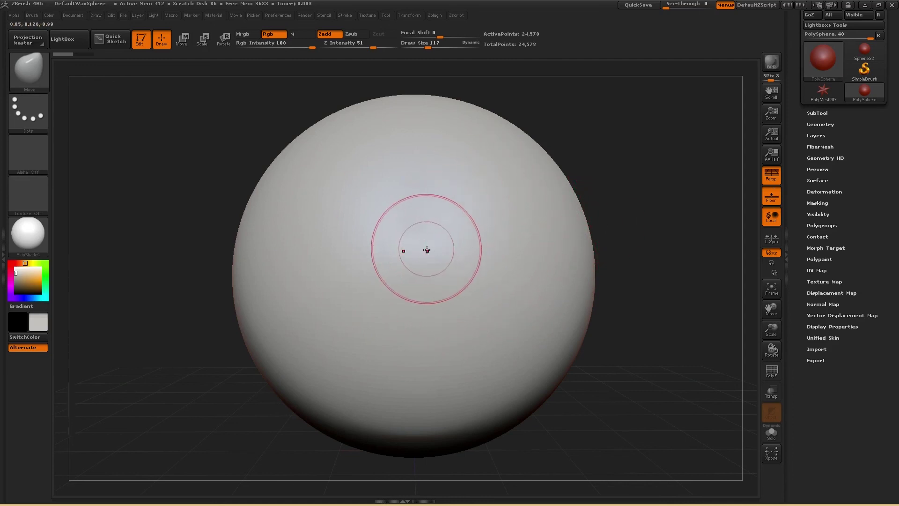
Step: Switch to the Standard brush and sculpt a mirrored pair of raised bumps on the sphere's upper front
key("b")
key("s")
key("t")
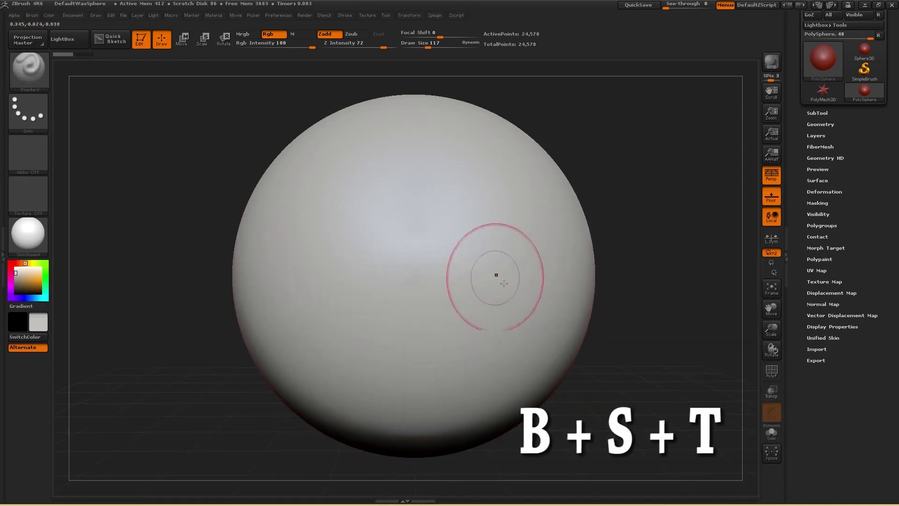
left_click_drag(497, 211, 515, 262)
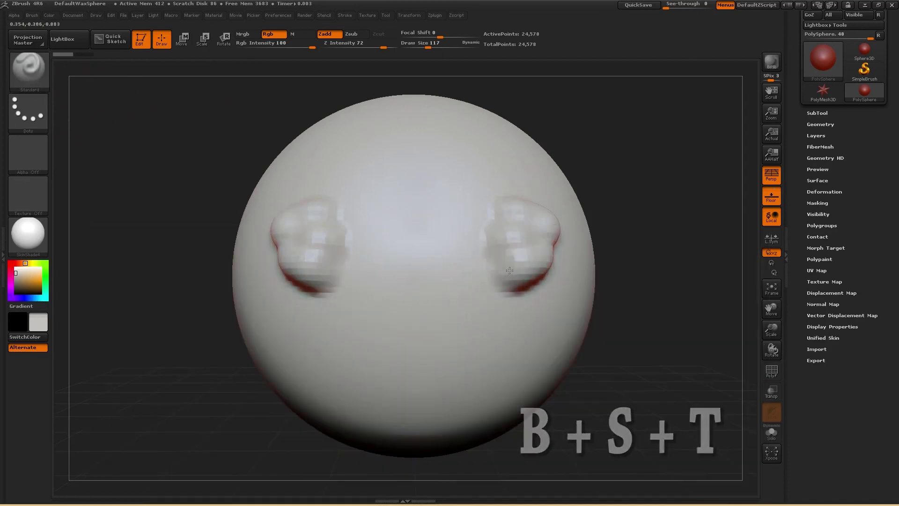
Step: Switch to the Move brush and reshape the mirrored bumps on the sphere's front
key("b")
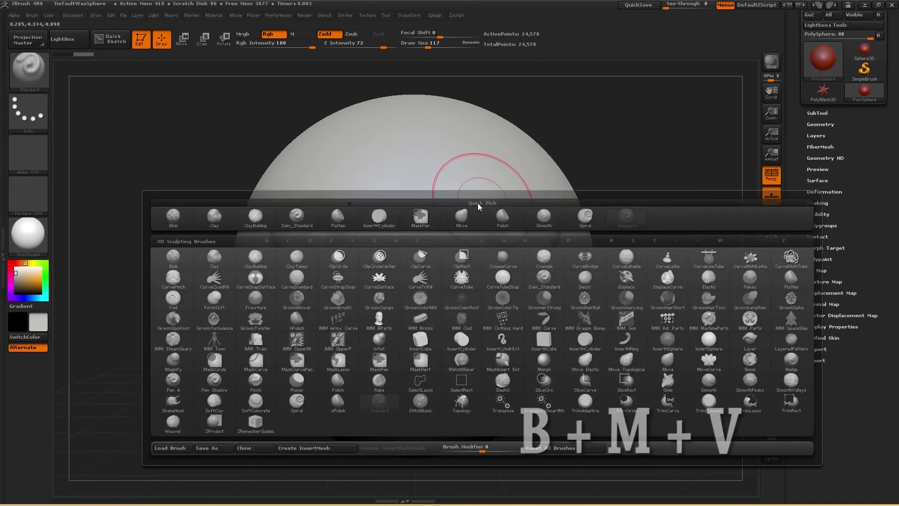
key("m")
key("v")
left_click_drag(492, 231, 521, 225)
mouse_move(640, 223)
left_mouse_down()
mouse_move(604, 227)
mouse_move(626, 230)
left_mouse_up()
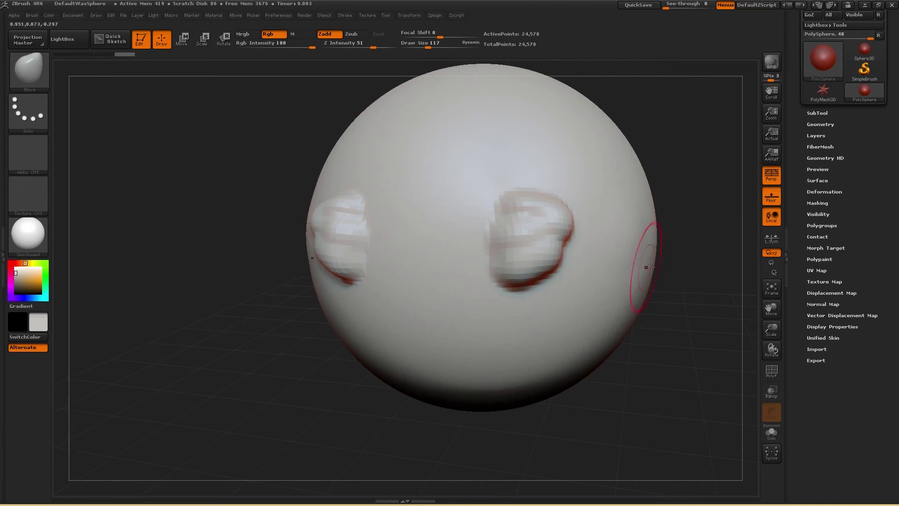
Step: Open the brush palette and look over the available sculpting brushes
left_click_drag(660, 260, 688, 261)
key("b")
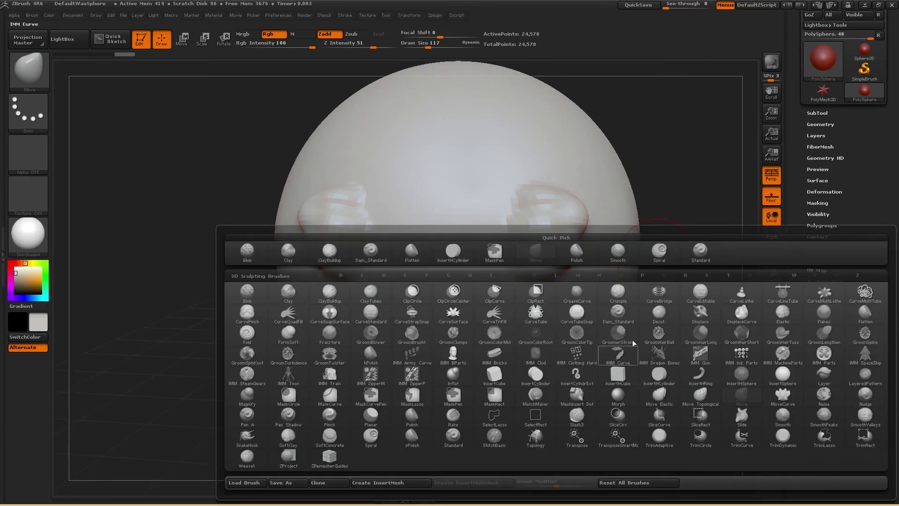
mouse_move(673, 205)
left_mouse_down()
mouse_move(656, 208)
mouse_move(667, 212)
mouse_move(622, 263)
mouse_move(648, 257)
mouse_move(622, 276)
mouse_move(638, 268)
left_mouse_up()
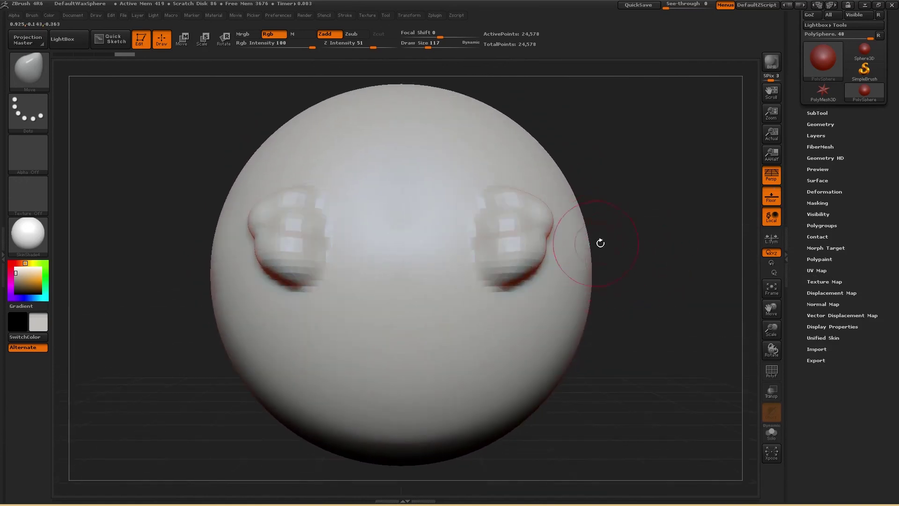